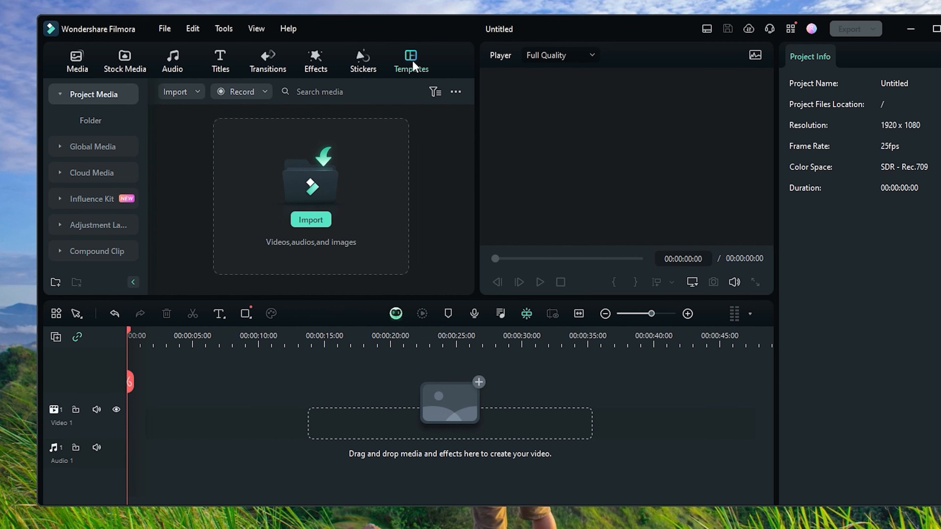
# Step: Browse the Trending and YouTube Intro template categories and preview the Movie Search 07 template
pyautogui.click(411, 61)
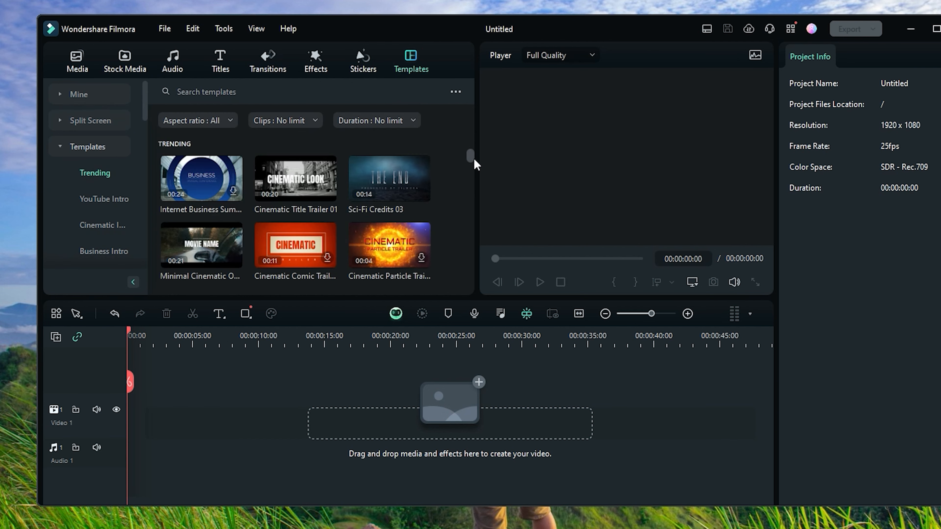
pyautogui.moveTo(473, 160)
pyautogui.mouseDown()
pyautogui.moveTo(468, 170)
pyautogui.moveTo(473, 154)
pyautogui.mouseUp()
pyautogui.moveTo(472, 155); pyautogui.dragTo(474, 178)
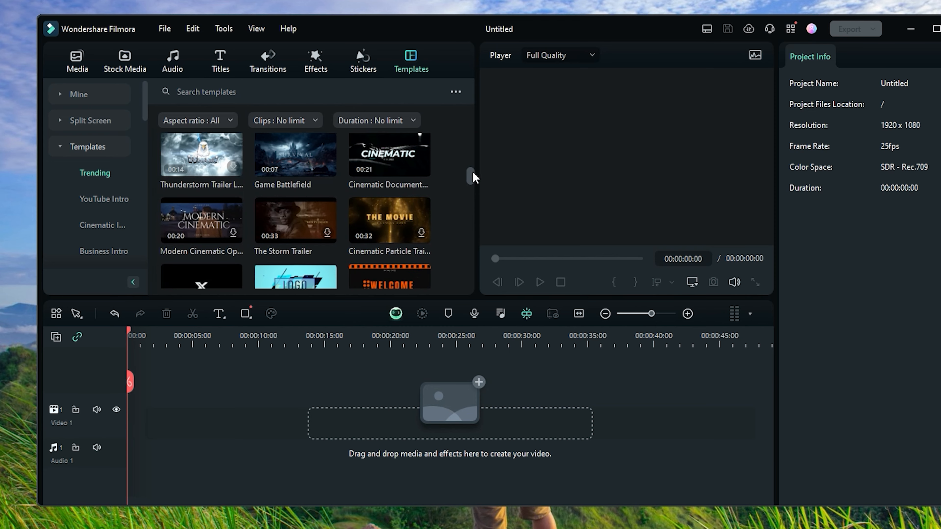
pyautogui.click(124, 201)
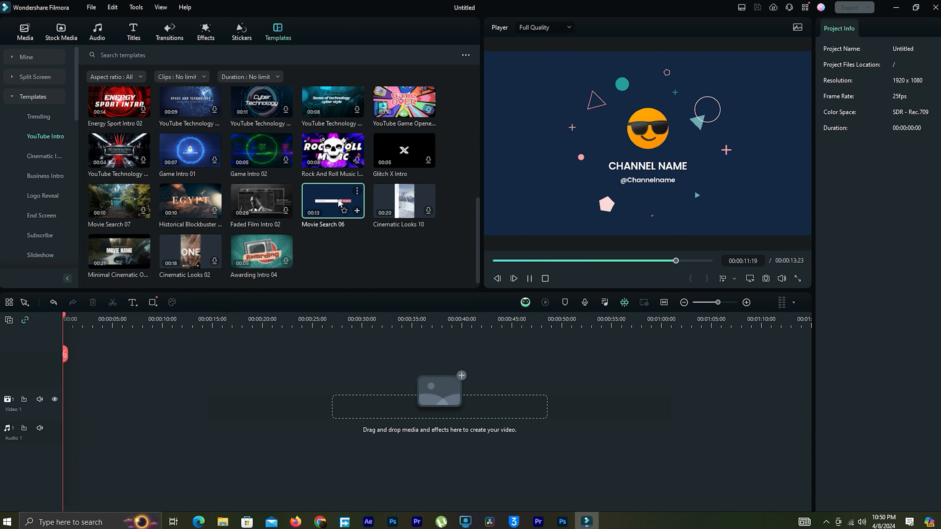
pyautogui.click(105, 195)
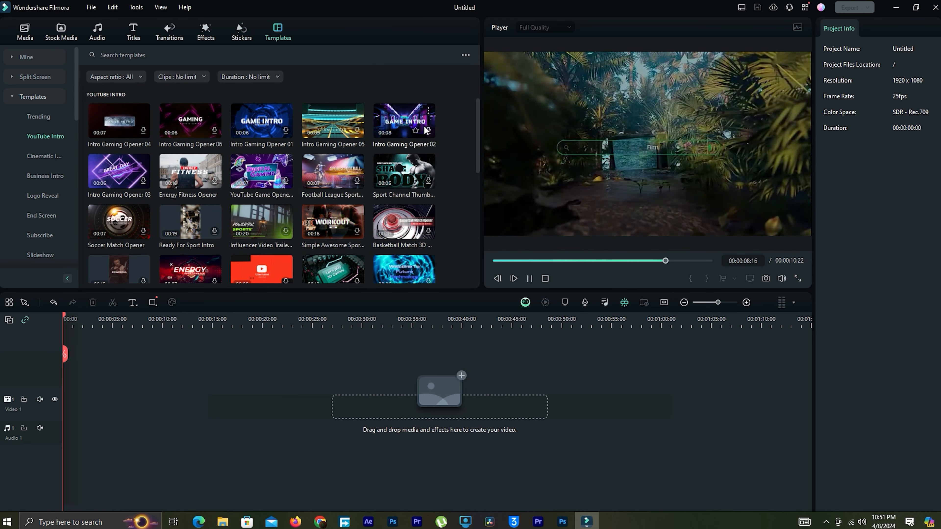
pyautogui.moveTo(478, 156); pyautogui.dragTo(477, 263)
# Step: Browse the Logo Reveal templates and preview the Explore The World, Liquid Splash Logo 02 and Minimal Logo 03 designs
pyautogui.click(39, 195)
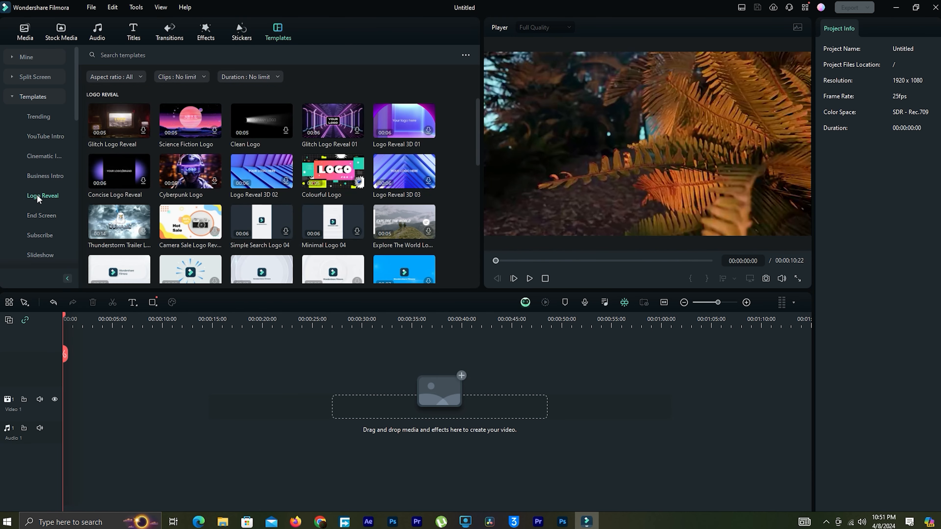
pyautogui.scroll(-2, 392, 148)
pyautogui.click(392, 145)
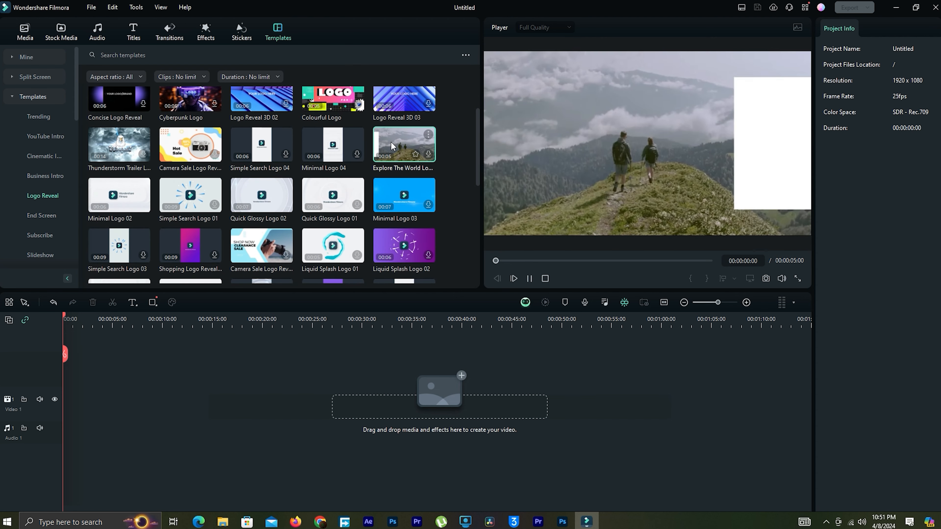
pyautogui.click(392, 144)
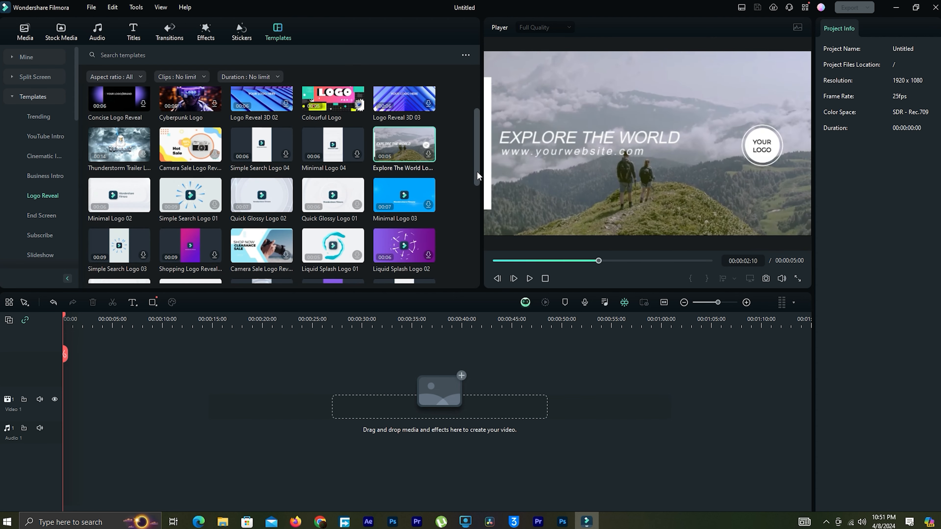
pyautogui.scroll(-2, 400, 174)
pyautogui.click(407, 197)
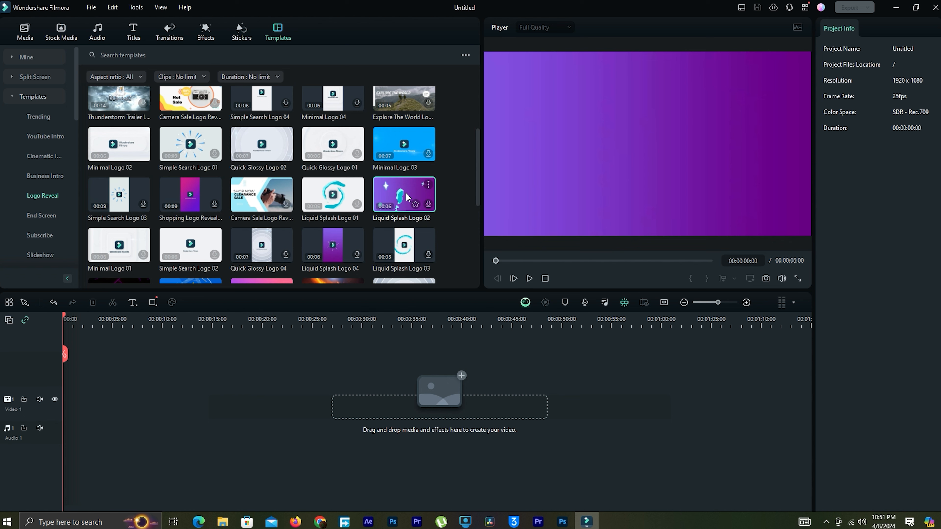
pyautogui.click(408, 144)
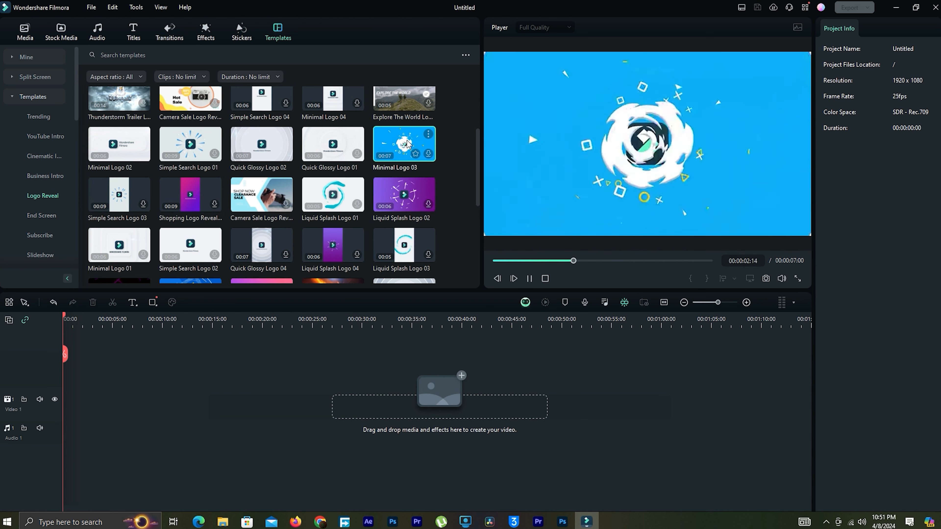
pyautogui.click(408, 142)
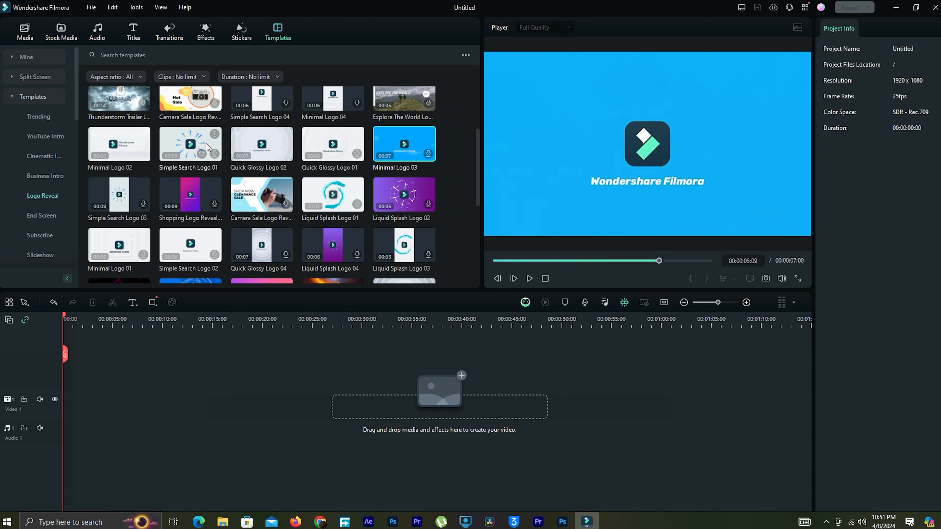
# Step: Add the Simple Search Logo 01 template to the start of Video 1, keeping the 1920 x 1080 25fps project settings, and play it
pyautogui.click(189, 140)
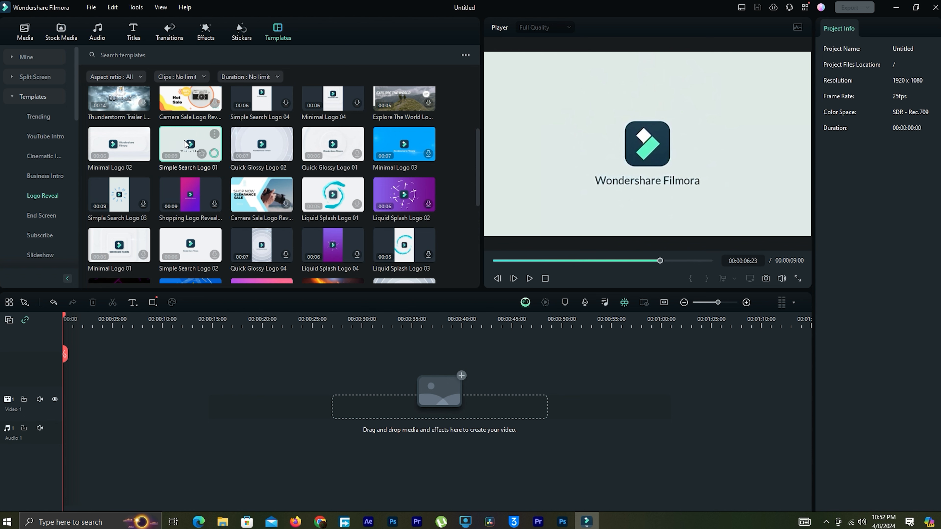
pyautogui.click(184, 143)
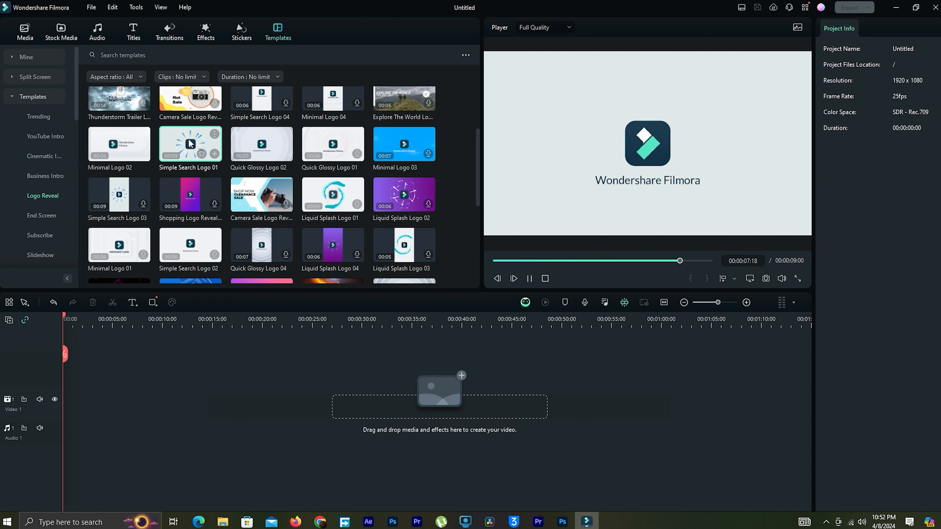
pyautogui.moveTo(190, 144); pyautogui.dragTo(139, 371)
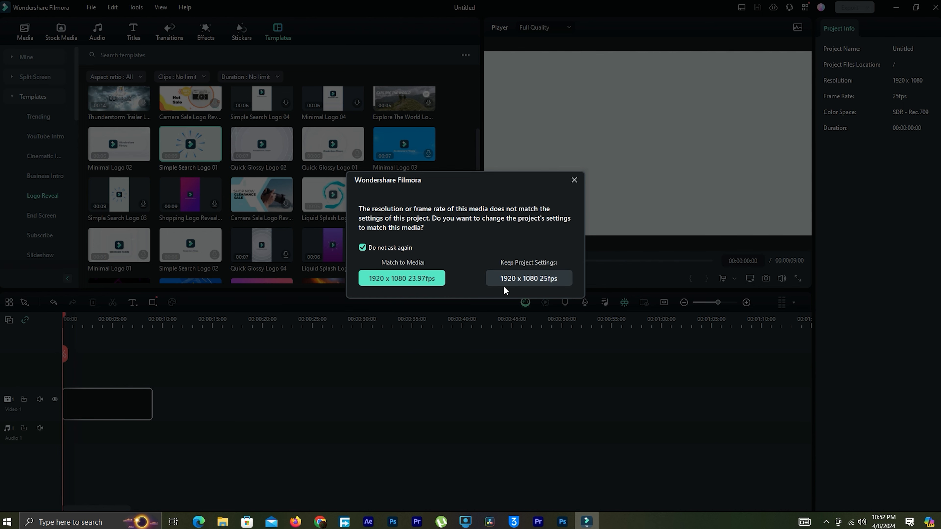
pyautogui.click(528, 282)
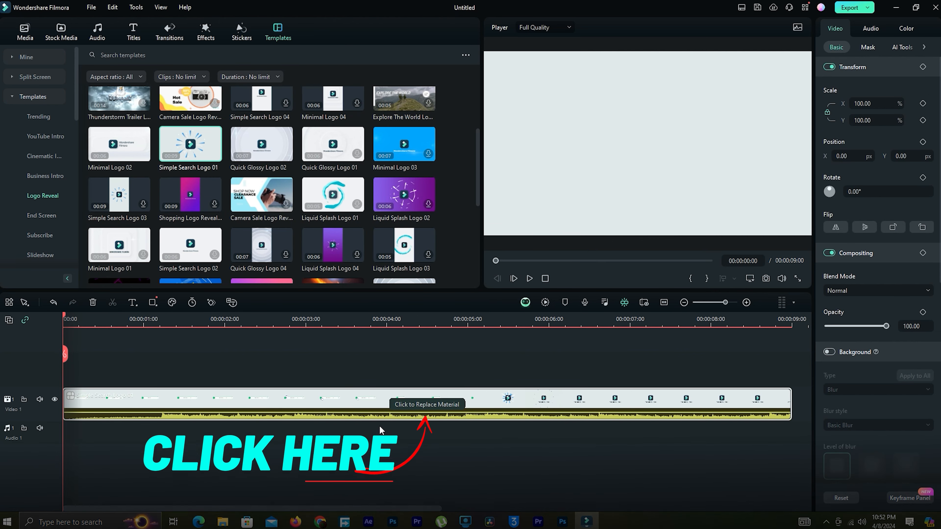
pyautogui.click(530, 279)
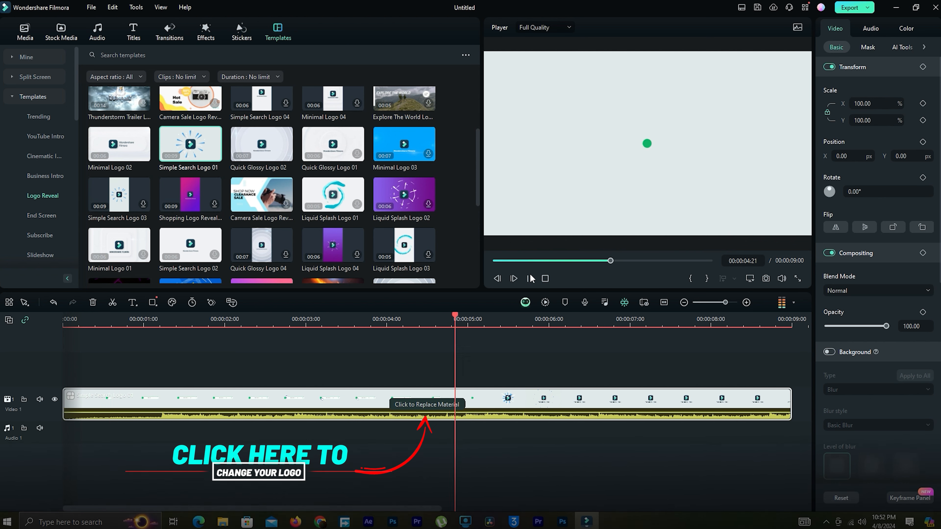
pyautogui.click(530, 279)
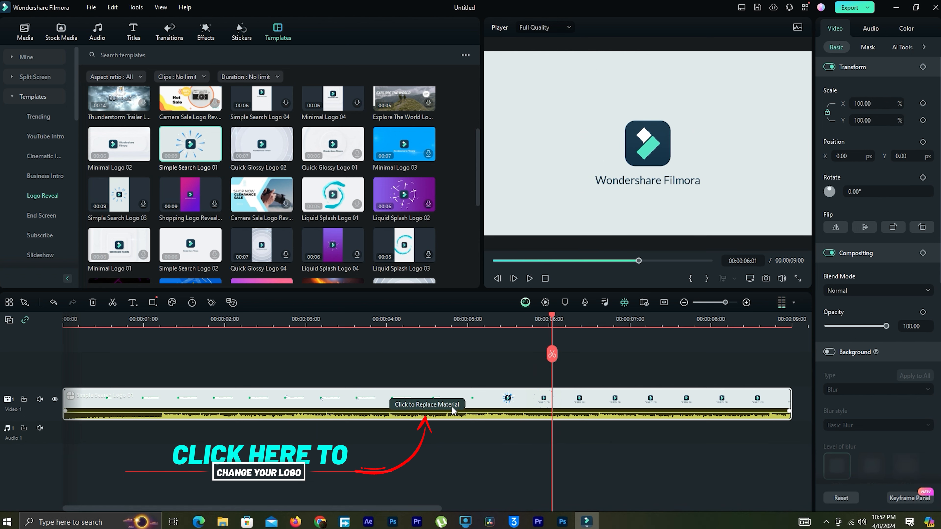
# Step: Try to fill the template's 9.0s media slot with the PLAY BUYTTONE logo image and save the replacement
pyautogui.click(435, 404)
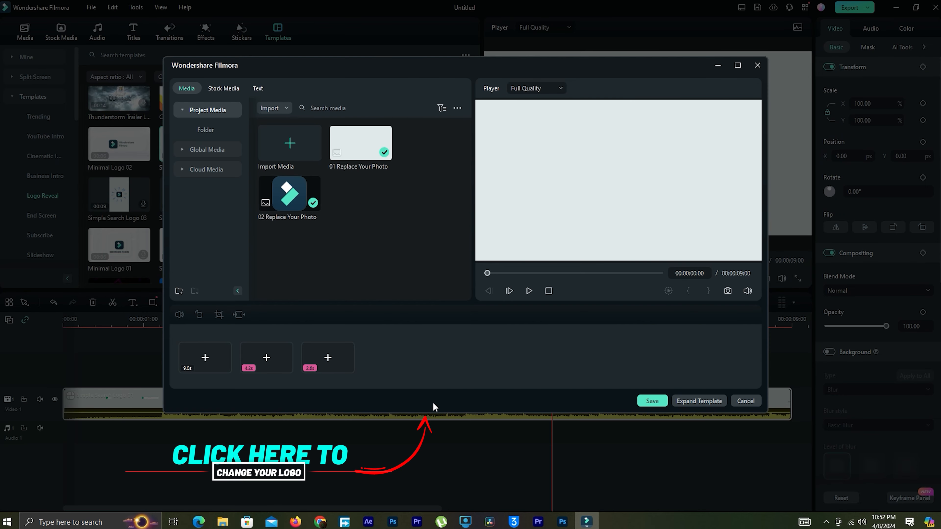
pyautogui.click(257, 89)
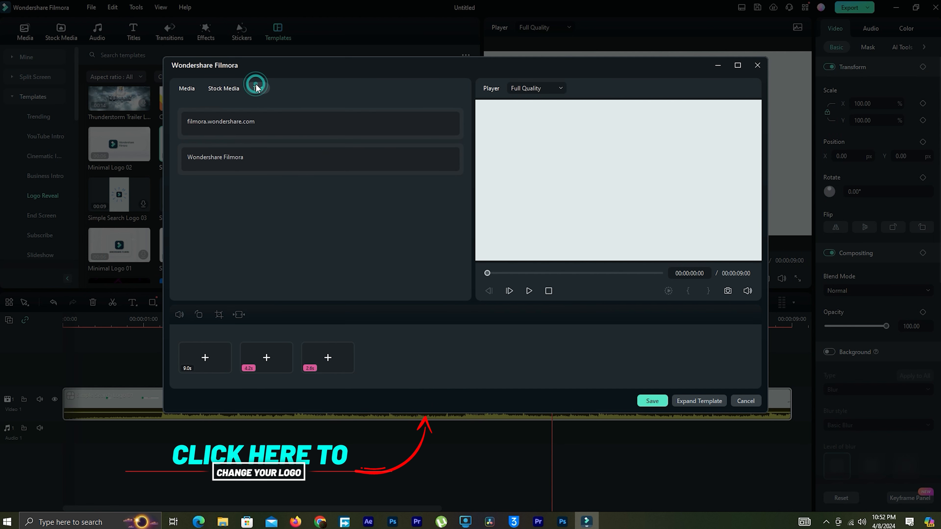
pyautogui.click(275, 125)
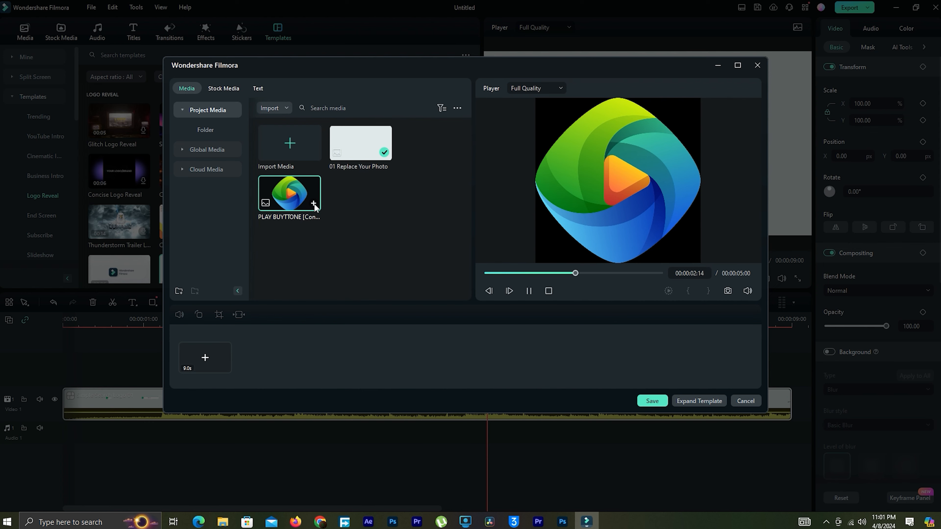
pyautogui.click(314, 204)
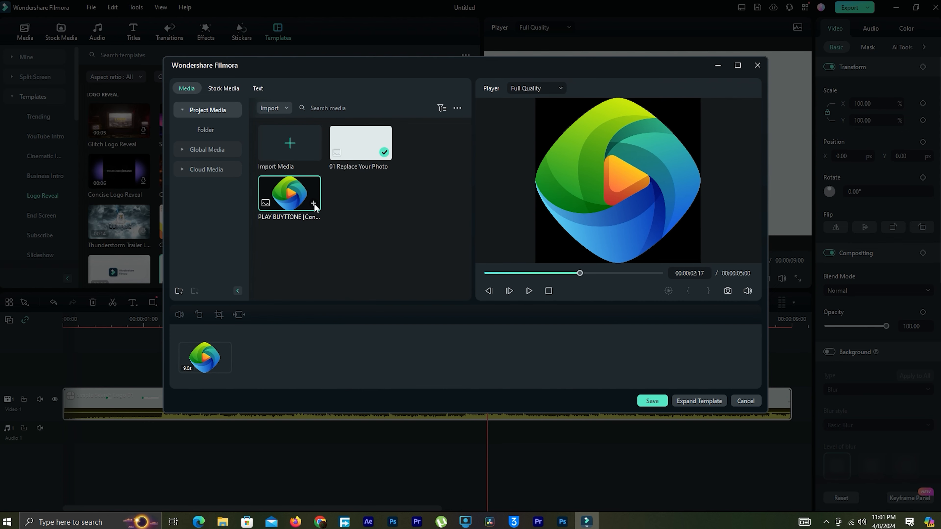
pyautogui.click(652, 401)
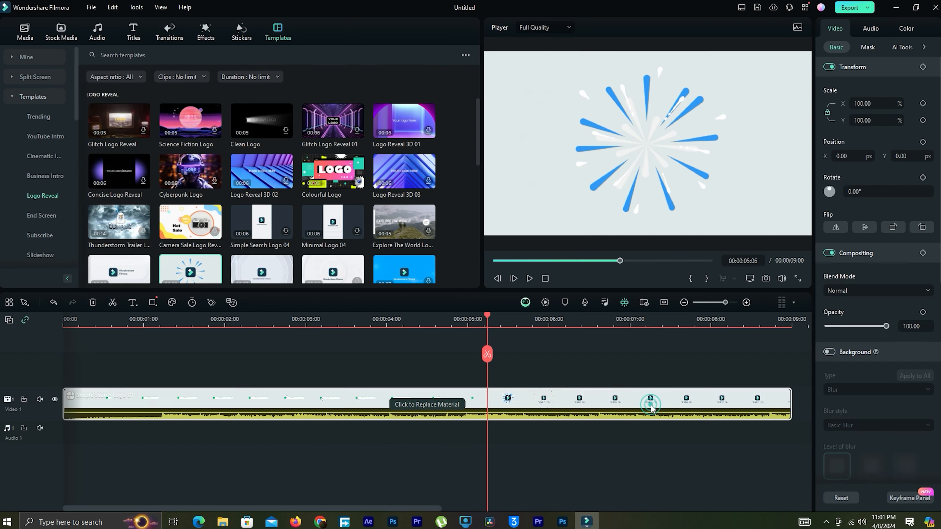
# Step: Delete the template clip from the timeline and place a fresh Simple Search Logo 01 at the start of Video 1
pyautogui.press('Delete')
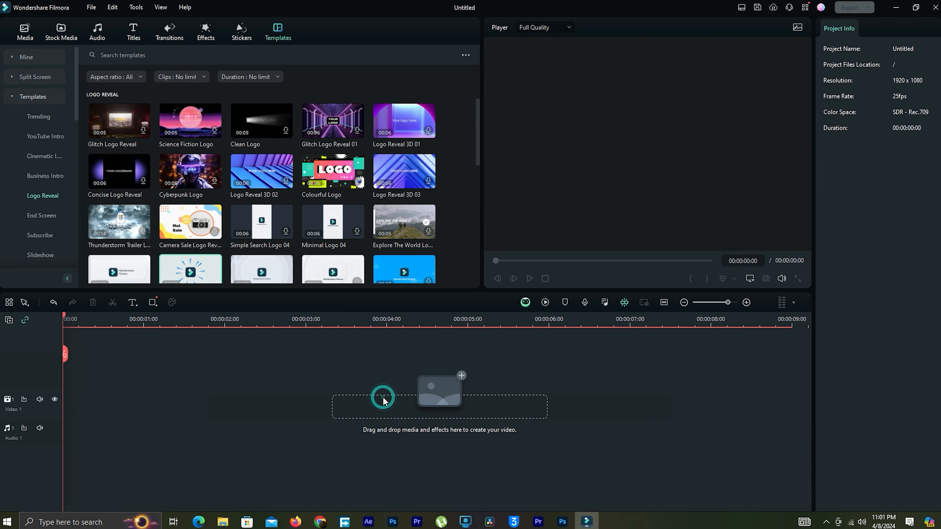
pyautogui.moveTo(189, 271); pyautogui.dragTo(136, 405)
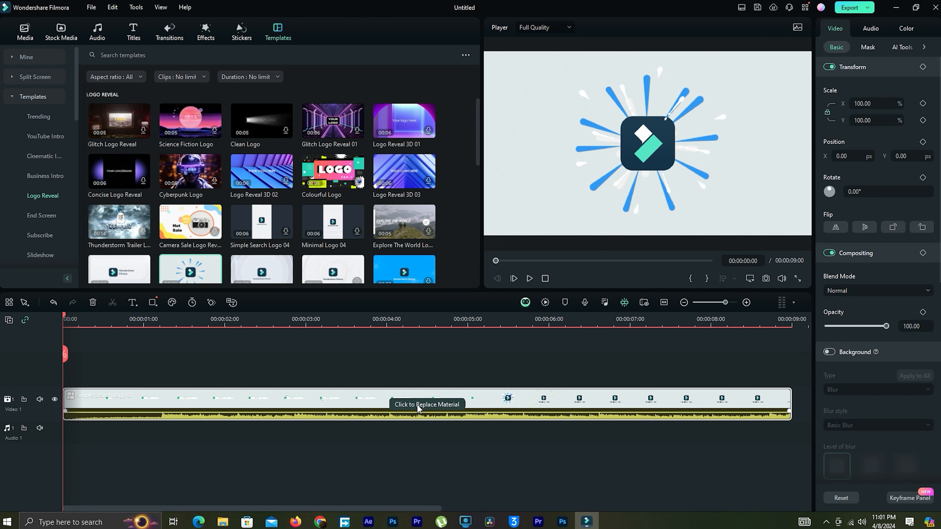
# Step: Fill the template's second and third media slots with the PLAY BUYTTONE logo image and preview the result
pyautogui.click(395, 406)
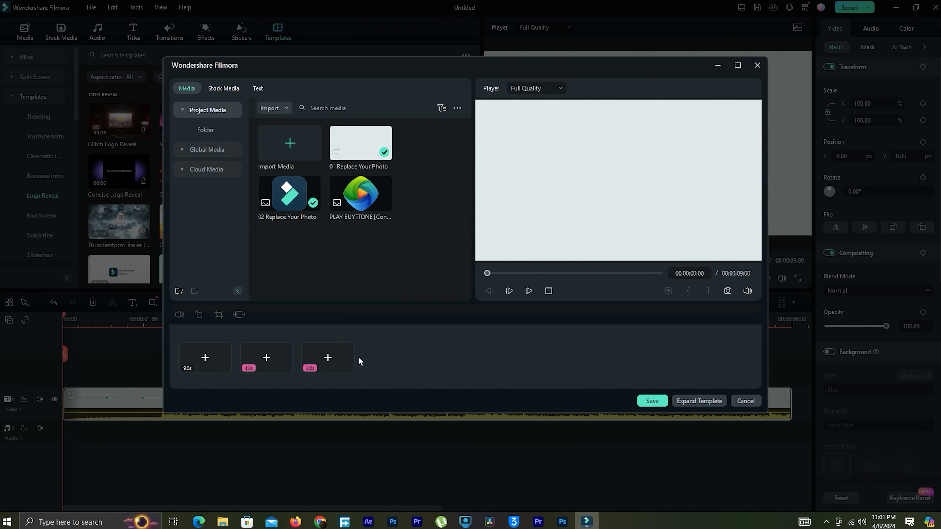
pyautogui.moveTo(361, 193); pyautogui.dragTo(257, 363)
pyautogui.click(529, 291)
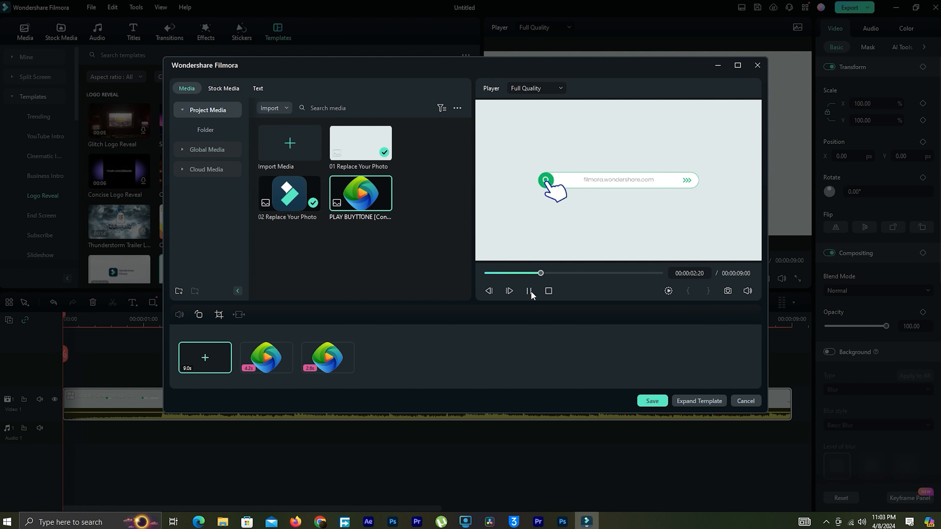
pyautogui.click(529, 292)
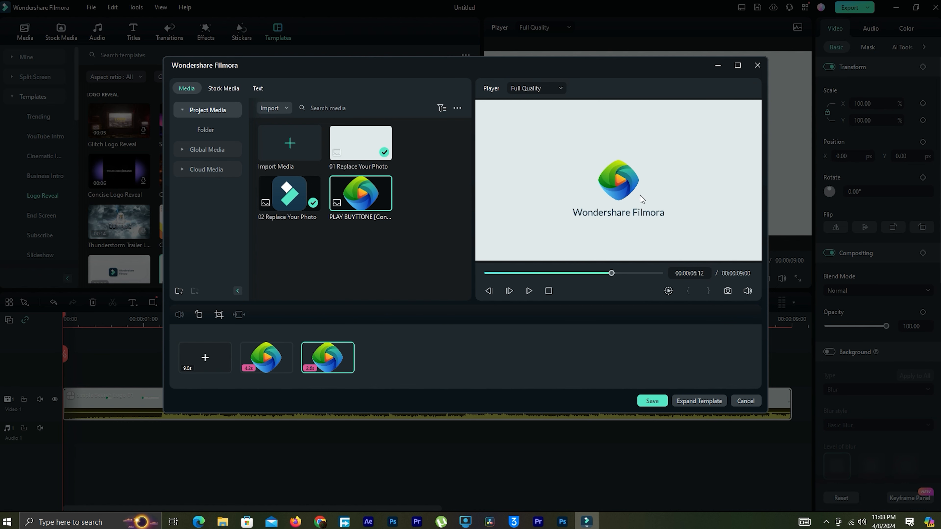
# Step: Set the template's texts to "TricksandTutorials.com" and "How To Tutorials", and play back the saved intro
pyautogui.click(258, 89)
pyautogui.hotkey('ctrl', 'a')
pyautogui.press('BackSpace')
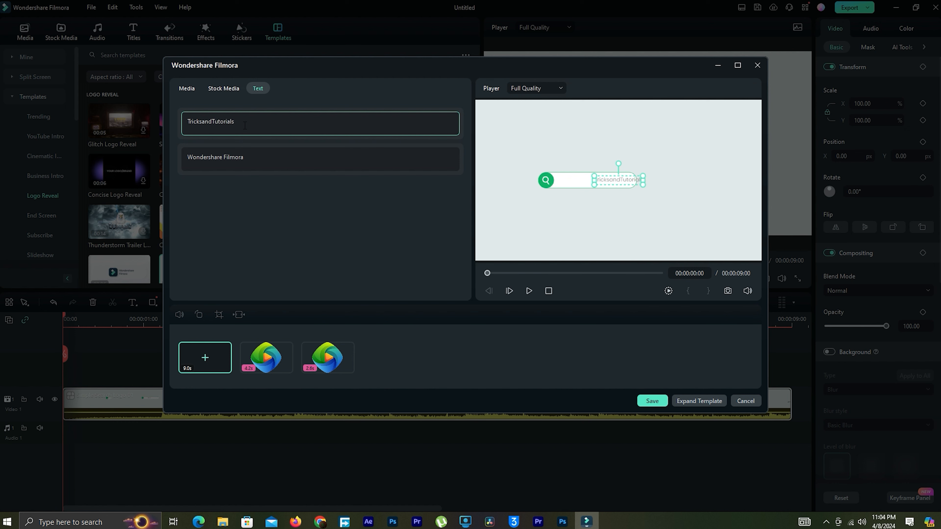
pyautogui.click(258, 155)
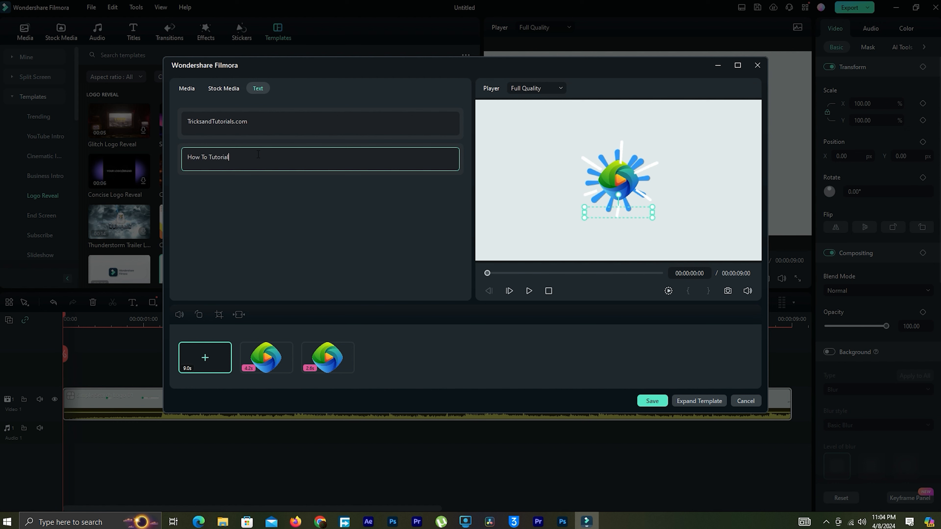
pyautogui.click(652, 400)
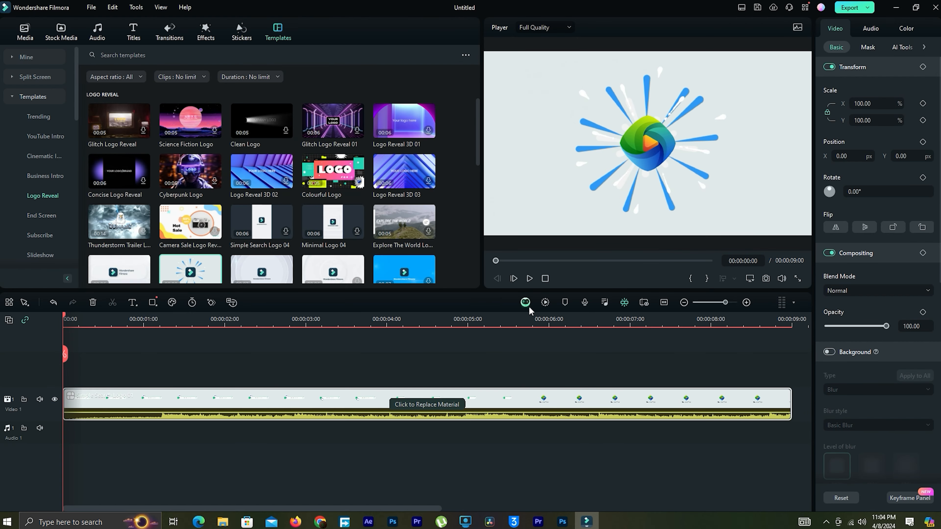
pyautogui.click(530, 279)
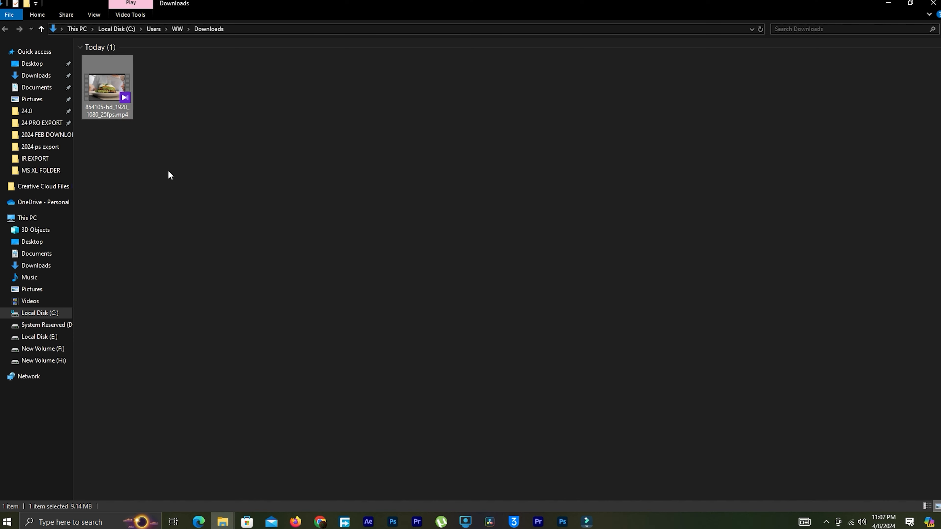
# Step: Add 854105-hd_1920_1080_25fps.mp4 from the Downloads folder directly after the intro on Video 1 and play across the join
pyautogui.click(168, 171)
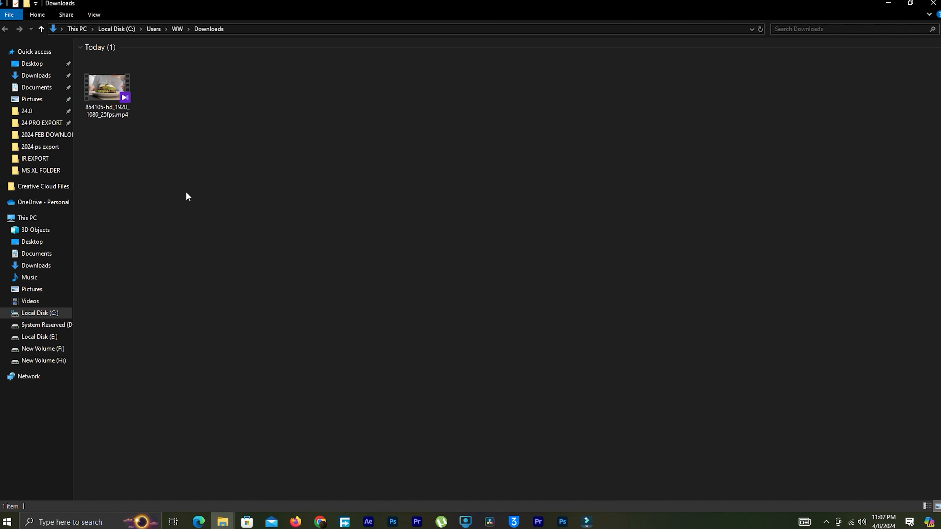
pyautogui.moveTo(134, 98); pyautogui.dragTo(243, 401)
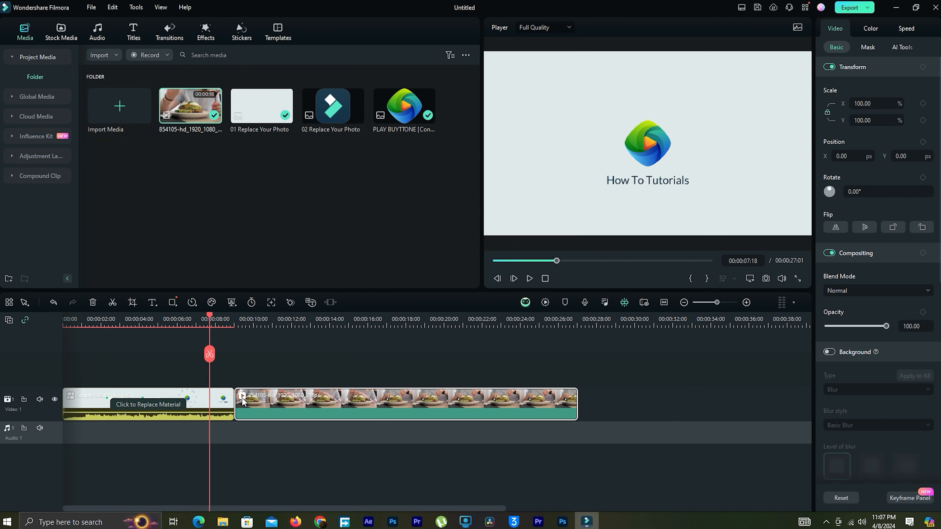
pyautogui.click(529, 279)
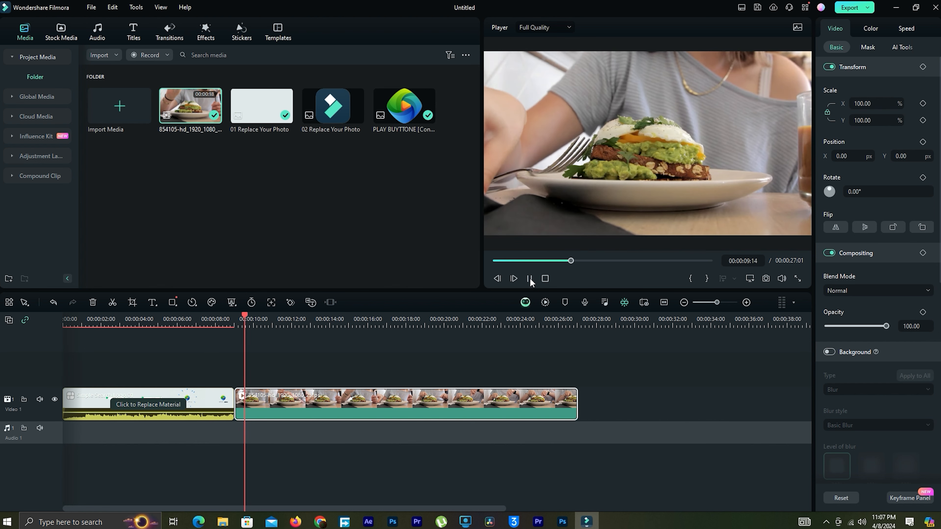
pyautogui.click(530, 279)
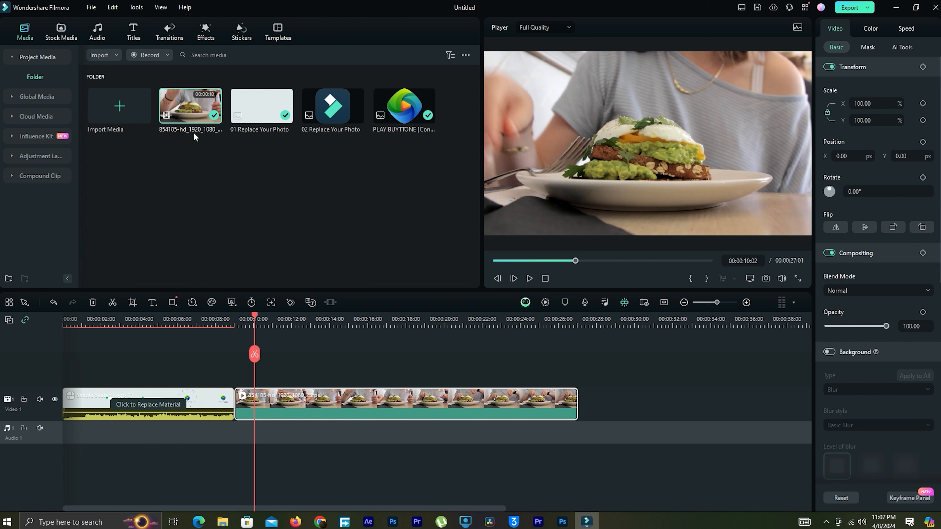
# Step: Apply the Popular transition Fast Wipe Right to the video clip's end and to the join with the intro, and play across the join
pyautogui.click(170, 33)
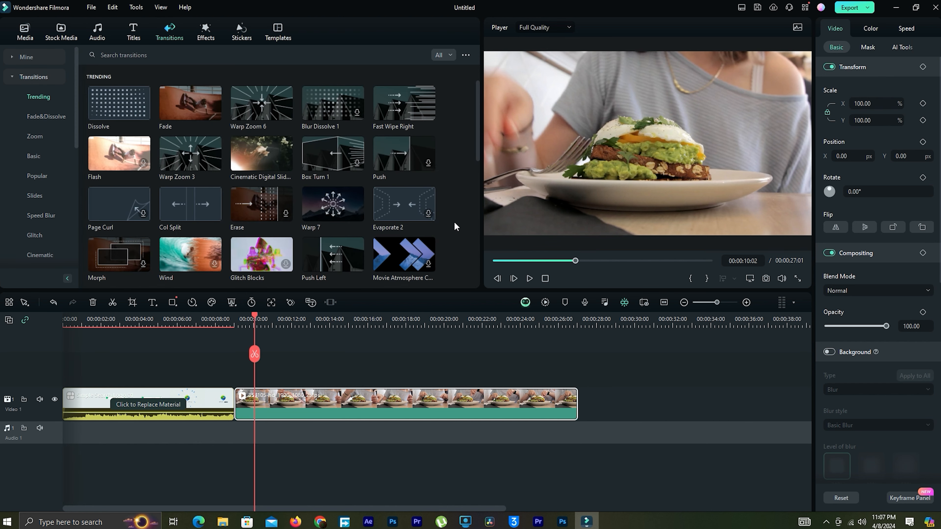
pyautogui.moveTo(477, 146); pyautogui.dragTo(475, 183)
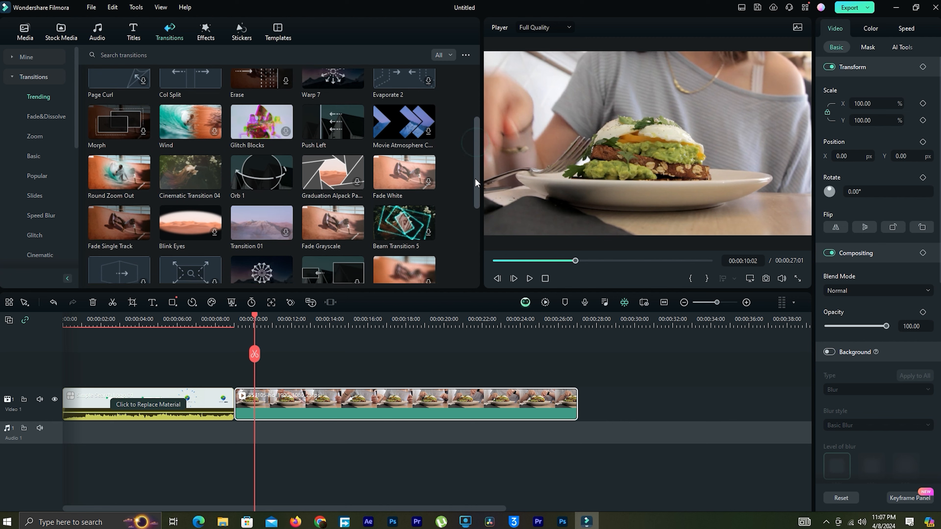
pyautogui.click(285, 114)
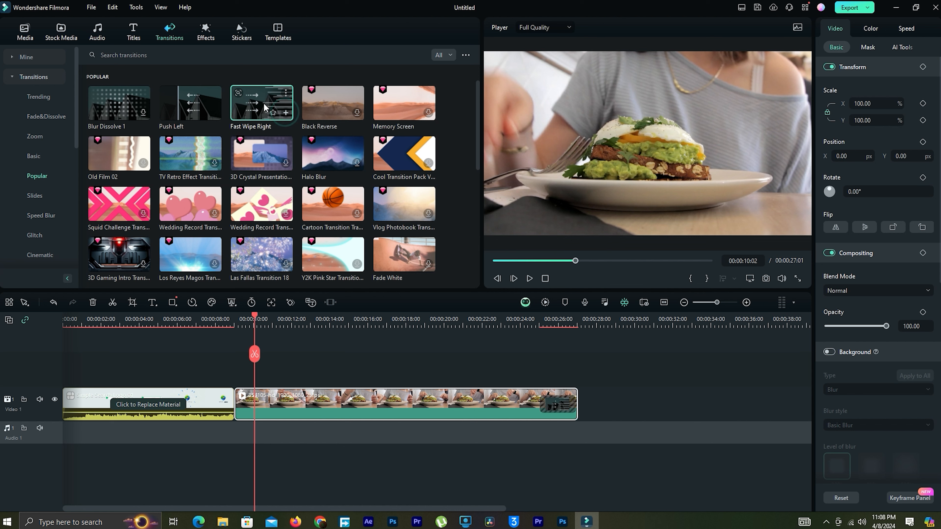
pyautogui.moveTo(264, 107); pyautogui.dragTo(231, 390)
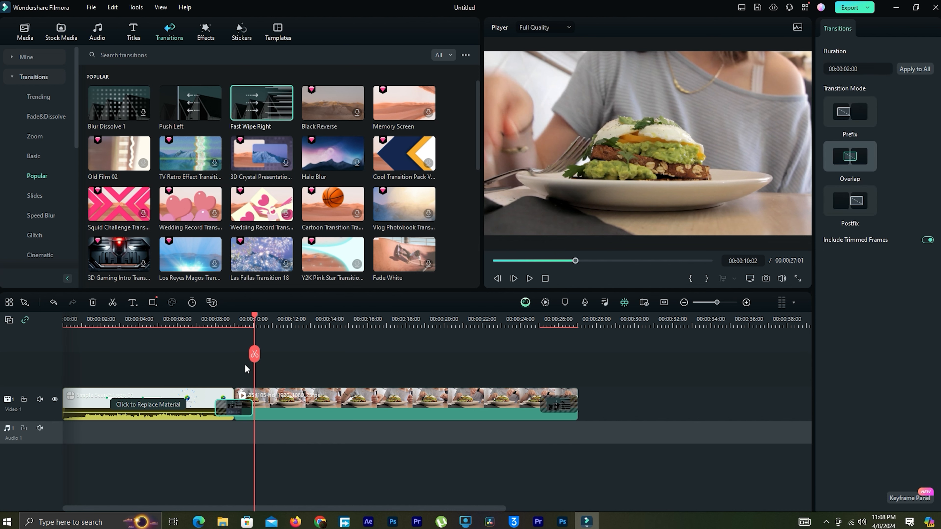
pyautogui.moveTo(249, 318); pyautogui.dragTo(196, 323)
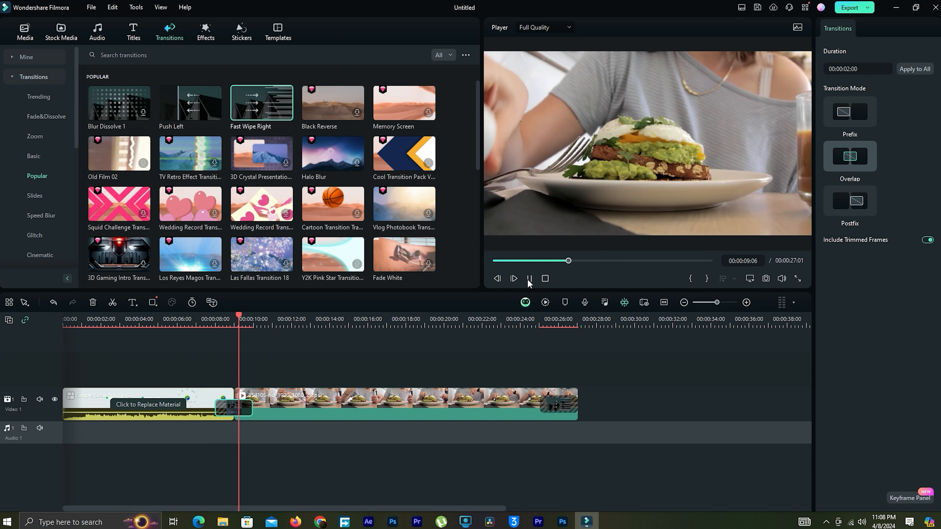
pyautogui.click(528, 280)
pyautogui.moveTo(247, 325)
pyautogui.mouseDown()
pyautogui.moveTo(231, 319)
pyautogui.moveTo(243, 319)
pyautogui.mouseUp()
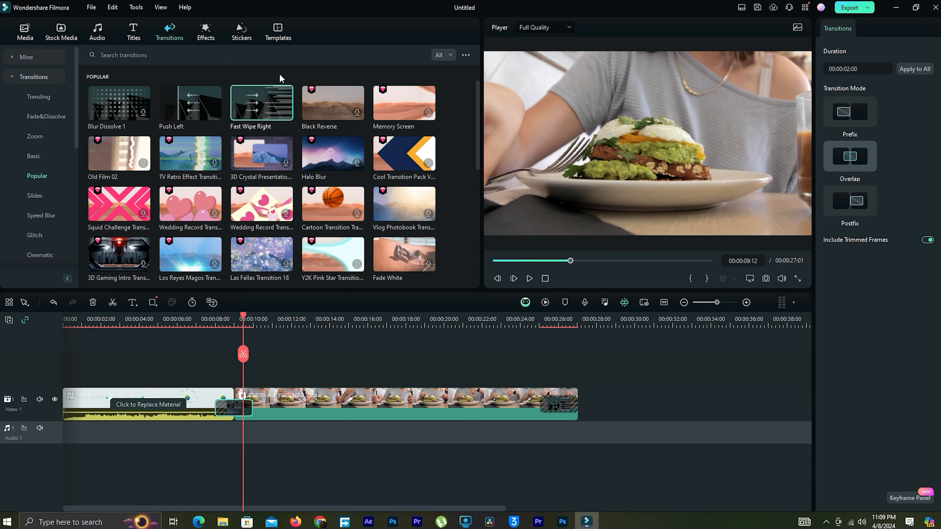
# Step: Audition Whoosh sound effects and place Cartoon Whoosh 02 on Audio 1 beneath the start of the transition
pyautogui.click(98, 31)
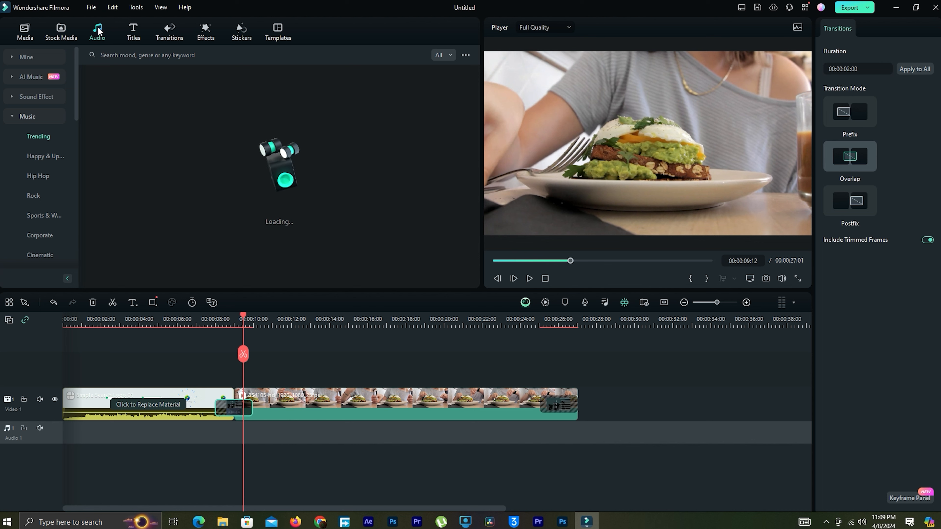
pyautogui.click(49, 98)
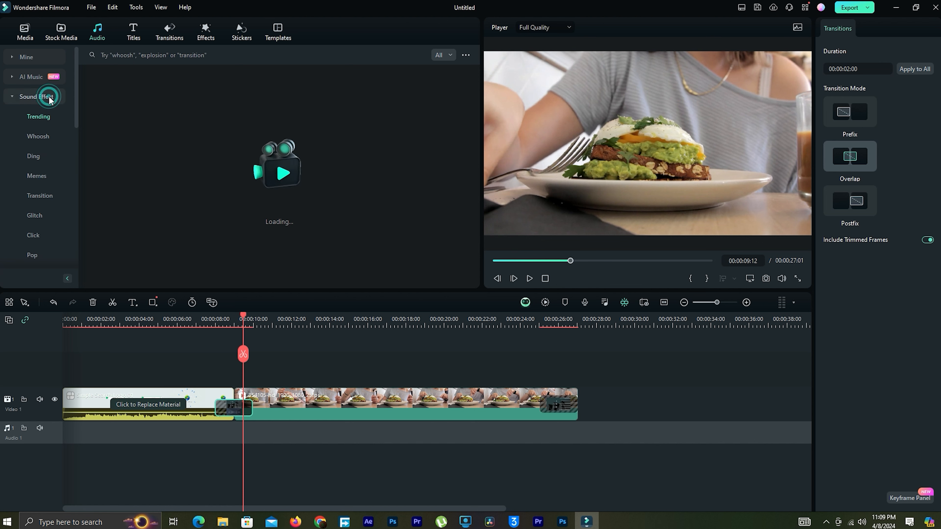
pyautogui.click(47, 136)
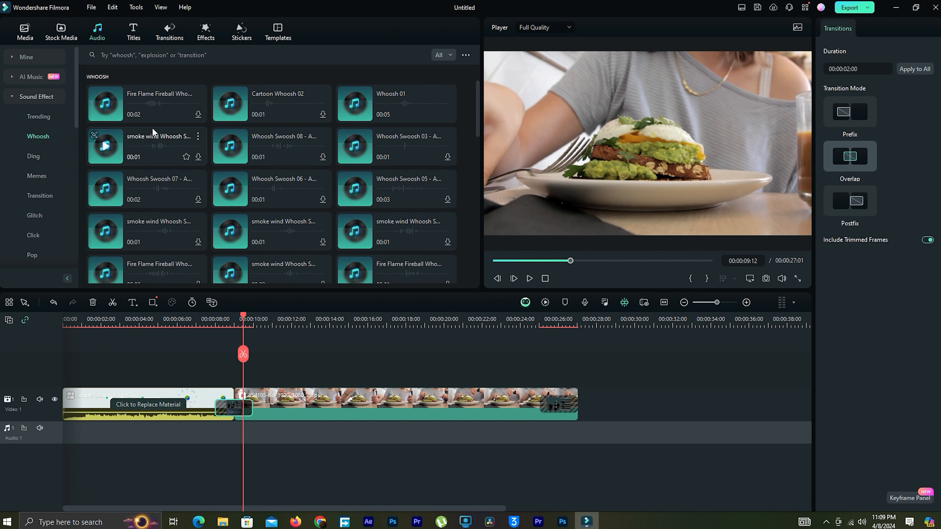
pyautogui.click(156, 107)
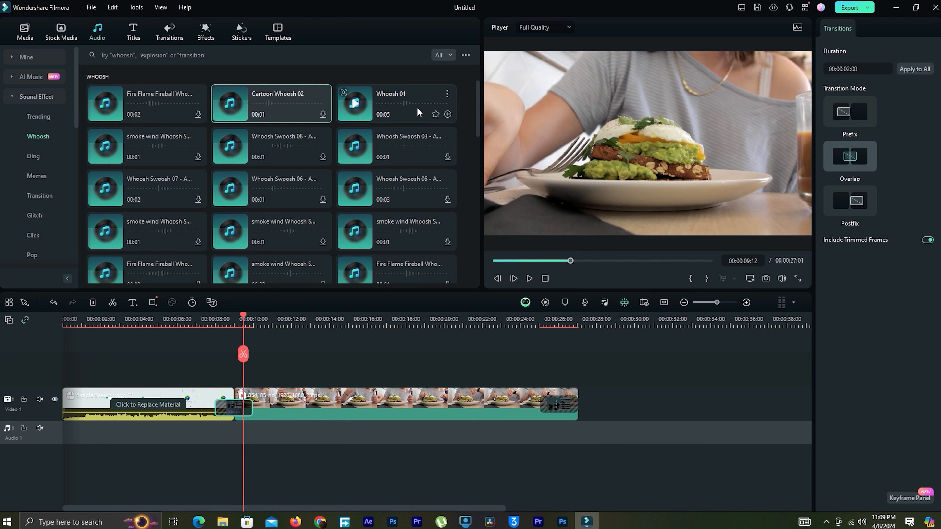
pyautogui.click(393, 105)
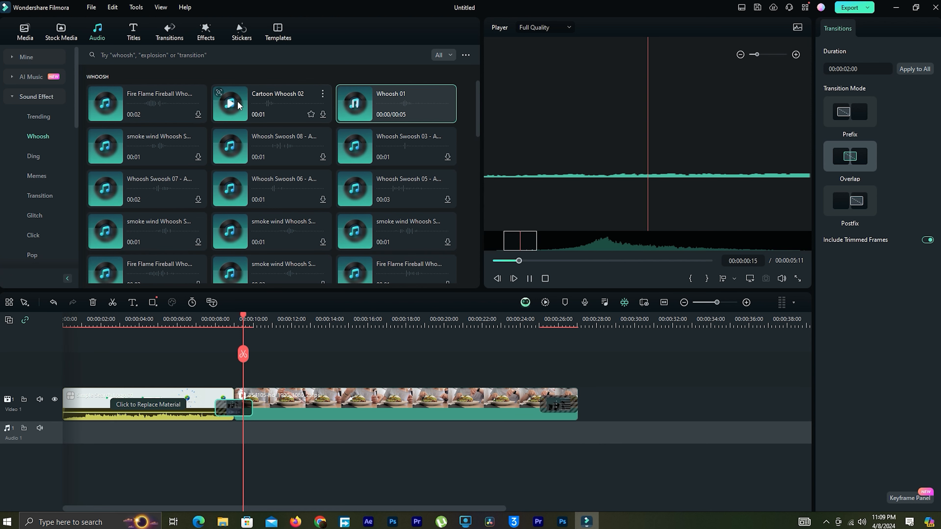
pyautogui.click(279, 105)
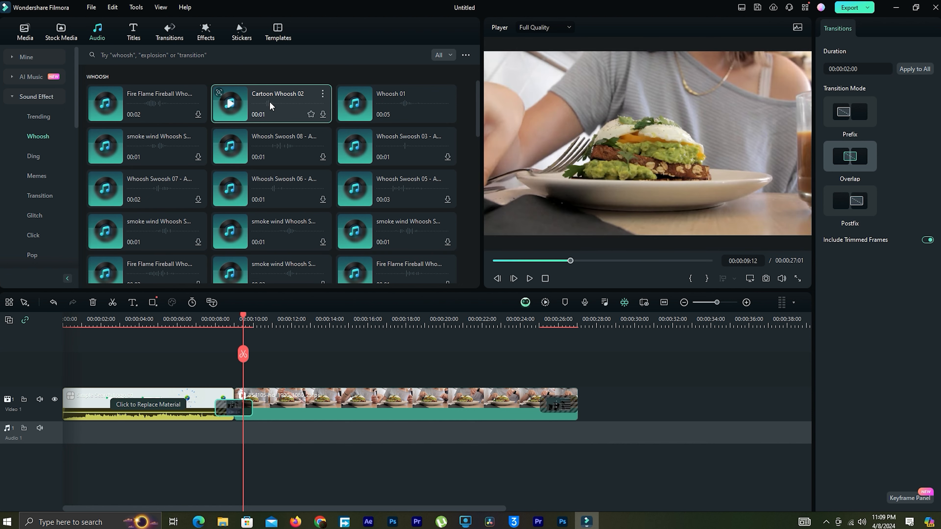
pyautogui.moveTo(270, 107); pyautogui.dragTo(216, 441)
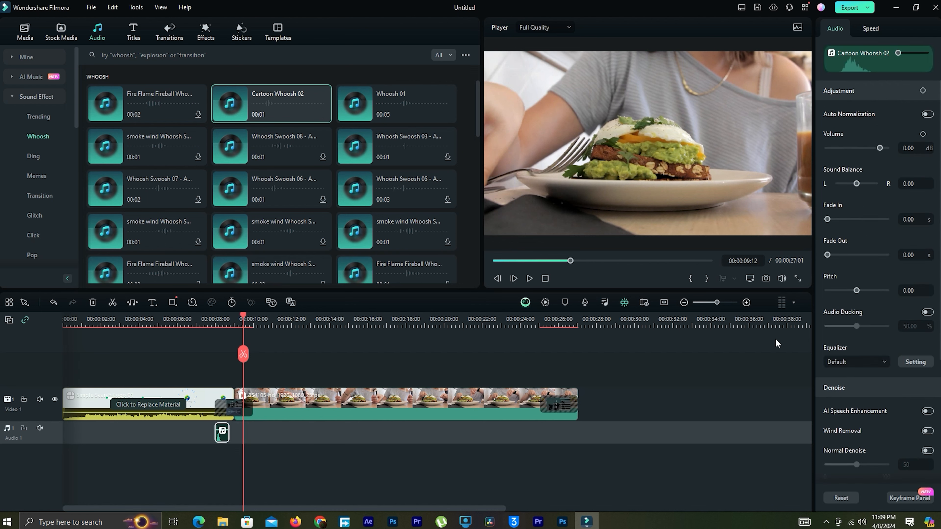
# Step: Move the Cartoon Whoosh 02 clip under the join between the intro and the video, and play back the transition
pyautogui.moveTo(717, 302); pyautogui.dragTo(724, 303)
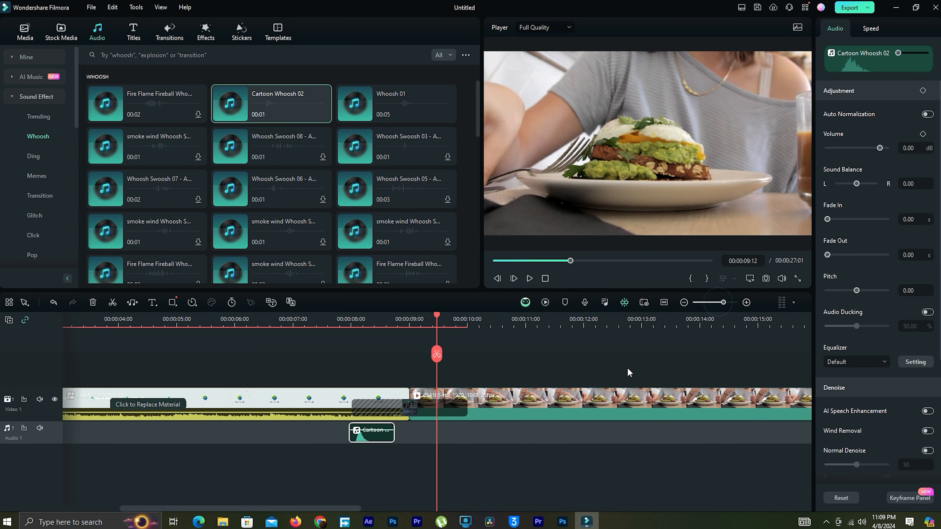
pyautogui.moveTo(379, 437); pyautogui.dragTo(427, 437)
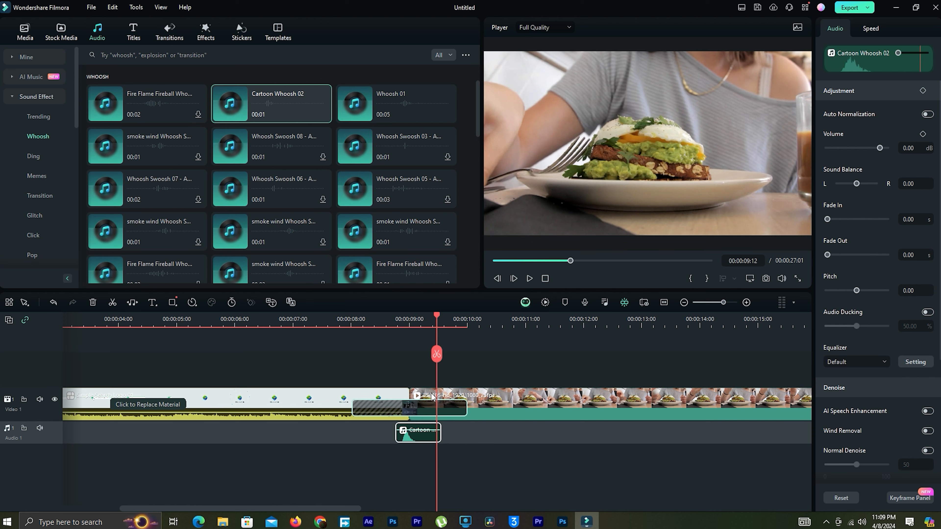
pyautogui.moveTo(437, 318); pyautogui.dragTo(382, 322)
pyautogui.click(529, 279)
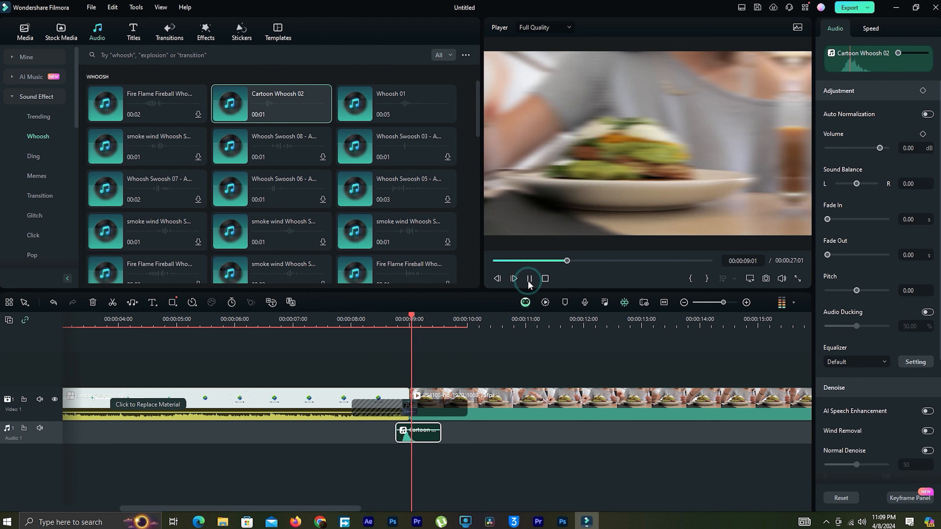
pyautogui.click(528, 280)
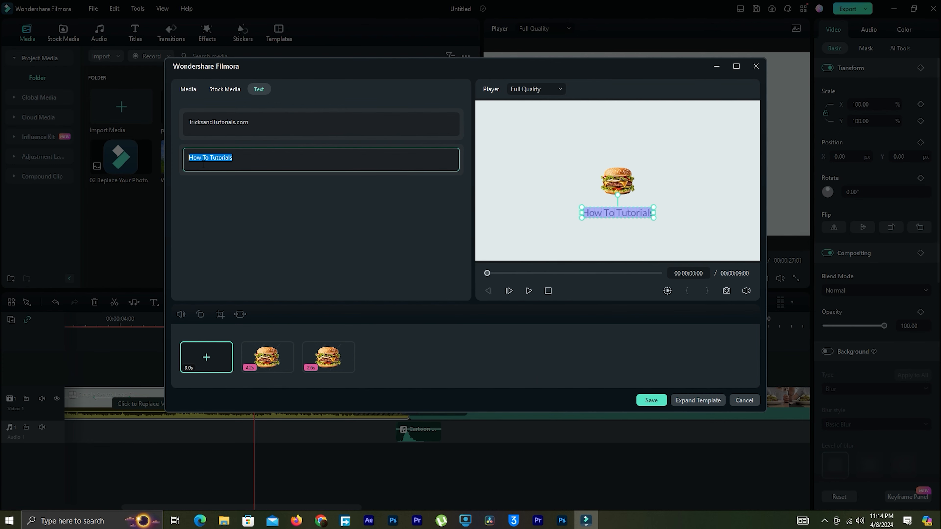
# Step: Replace the template's "How To Tutorials" text with "Cheap Foods", save it and play the intro from the beginning
pyautogui.write('Foods')
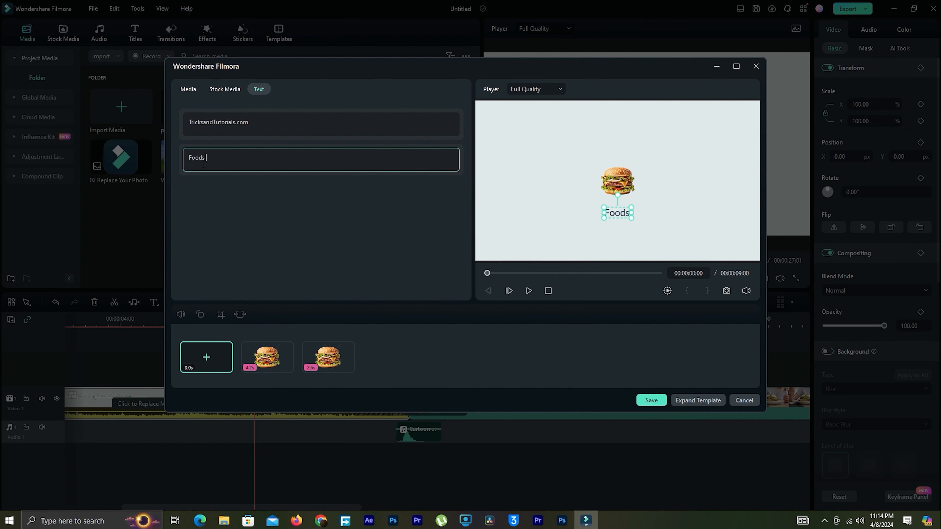
pyautogui.write(' fo')
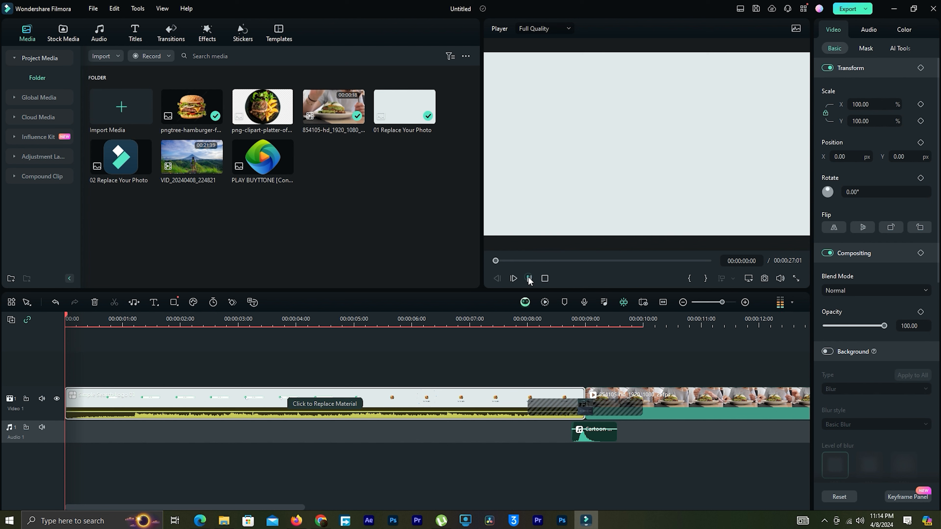
pyautogui.click(529, 278)
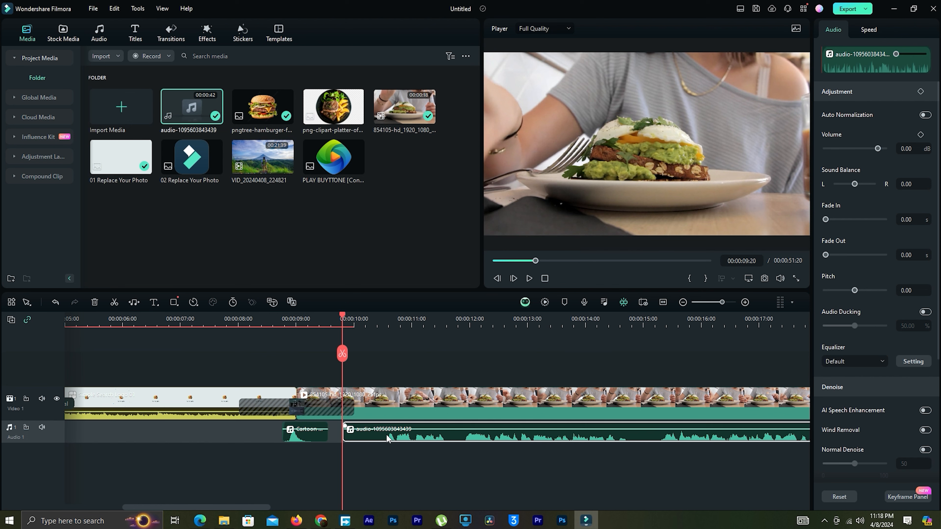
pyautogui.moveTo(387, 438); pyautogui.dragTo(373, 439)
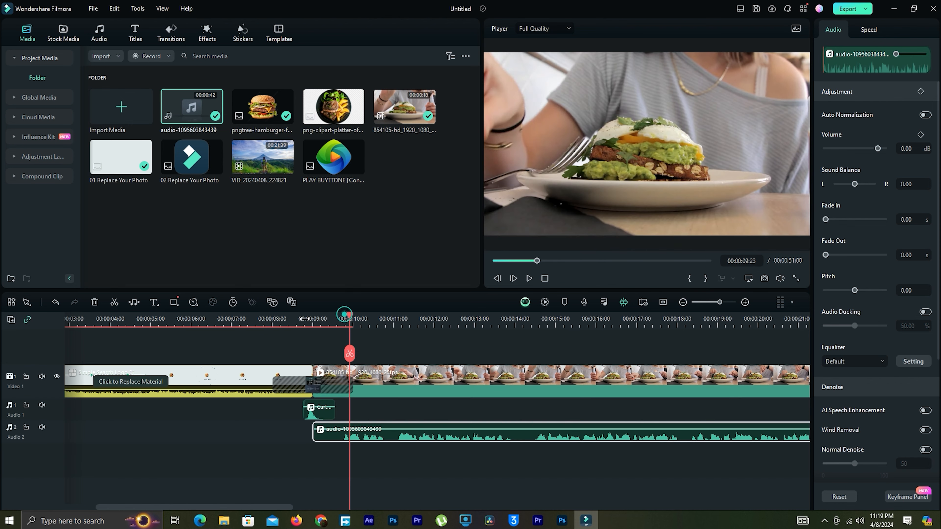
pyautogui.click(351, 318)
pyautogui.moveTo(351, 318); pyautogui.dragTo(275, 318)
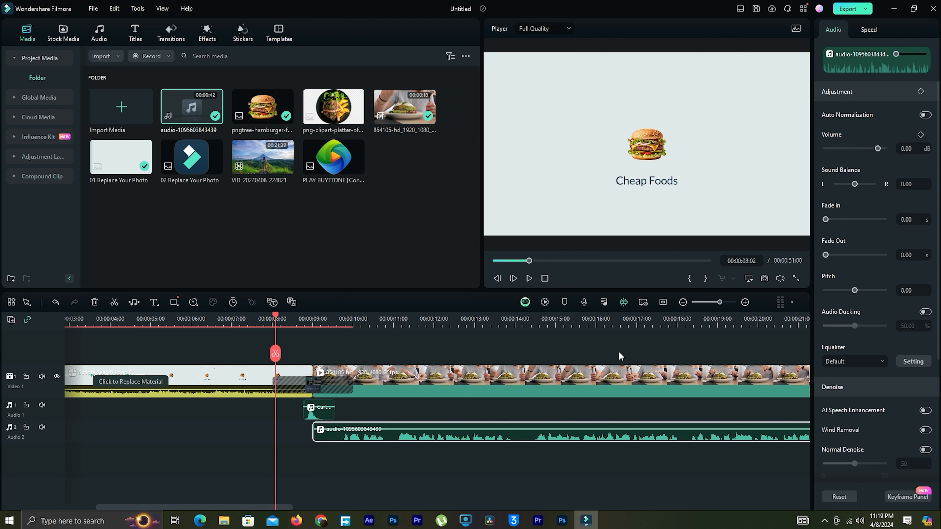
pyautogui.click(533, 278)
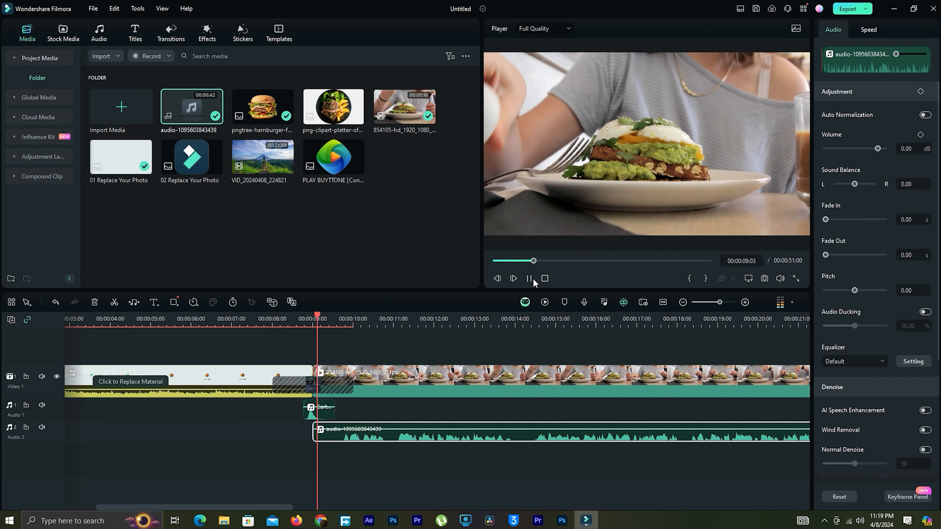
pyautogui.click(532, 279)
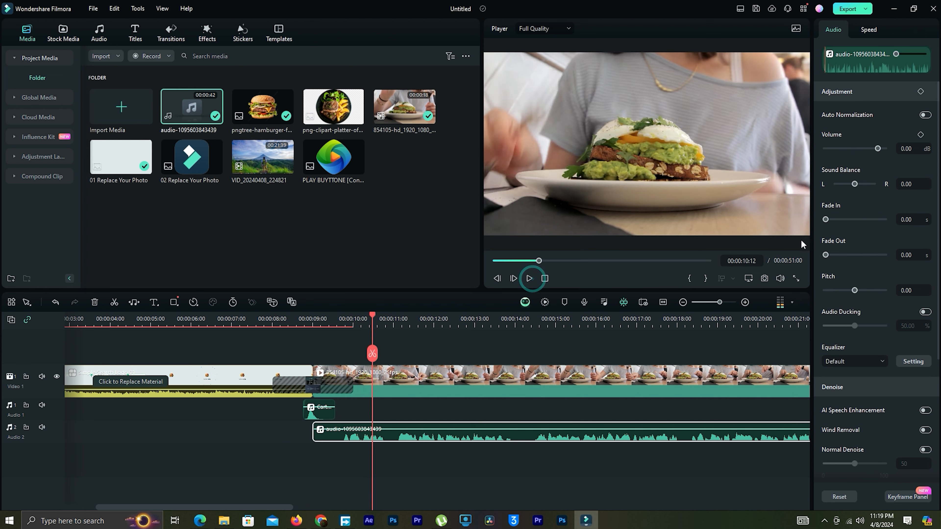
pyautogui.moveTo(894, 55); pyautogui.dragTo(912, 58)
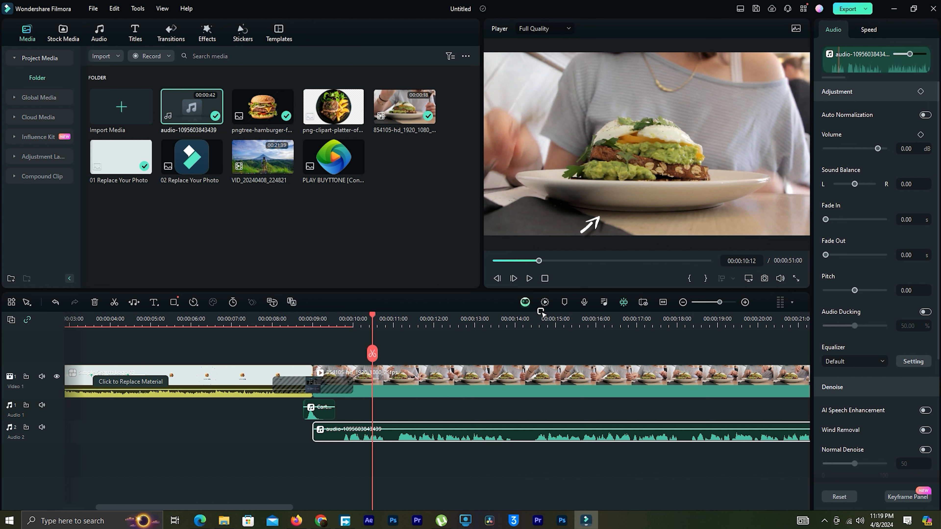
pyautogui.click(528, 278)
pyautogui.click(528, 279)
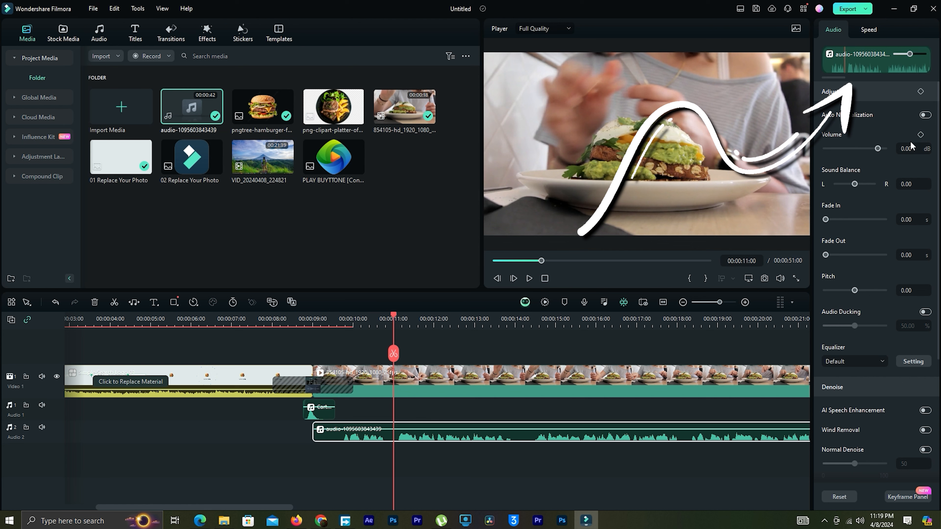
pyautogui.moveTo(878, 149); pyautogui.dragTo(885, 149)
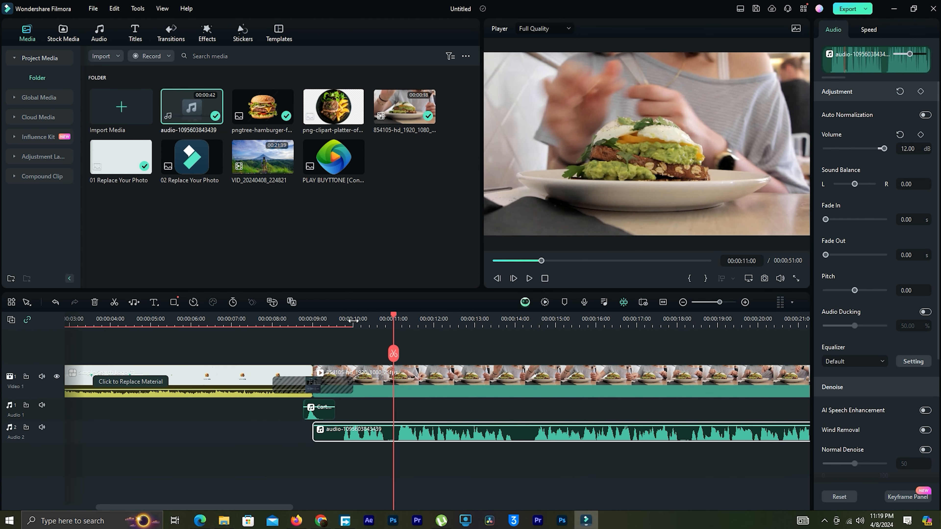
pyautogui.moveTo(394, 319); pyautogui.dragTo(303, 318)
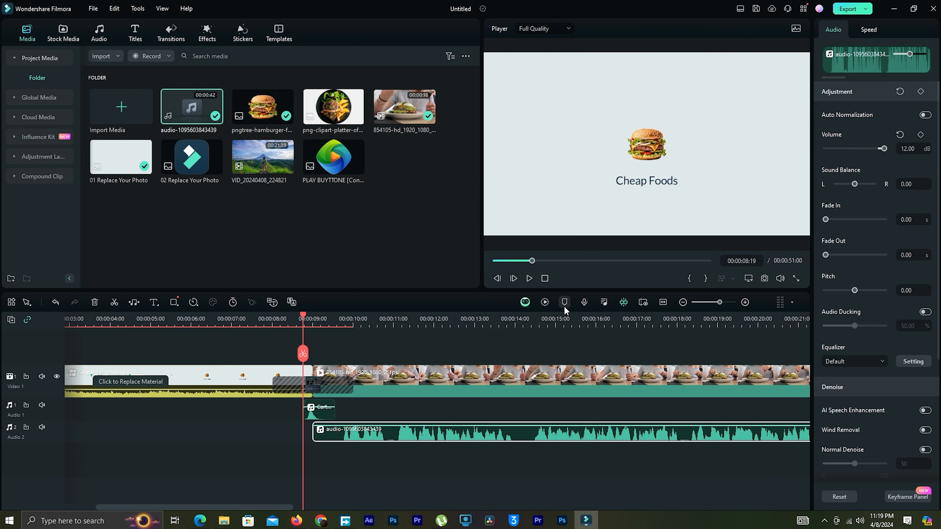
pyautogui.click(529, 281)
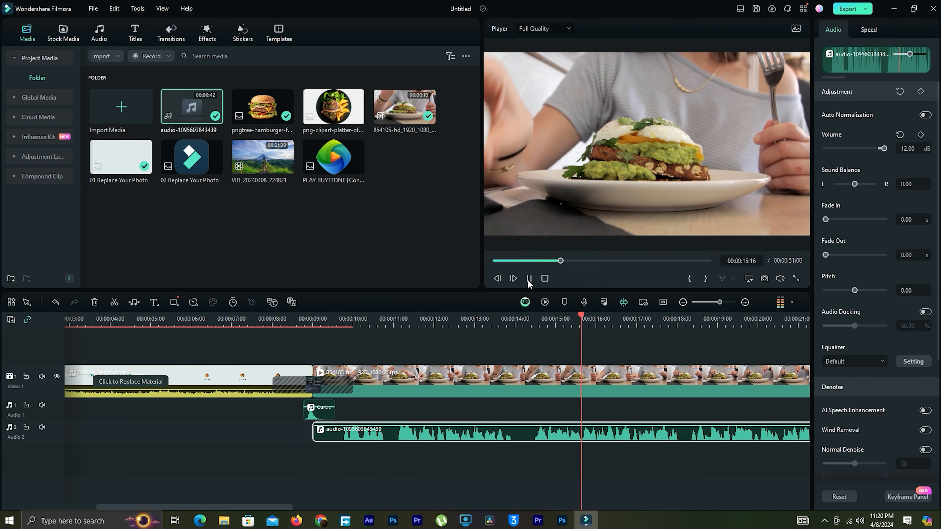
pyautogui.click(529, 279)
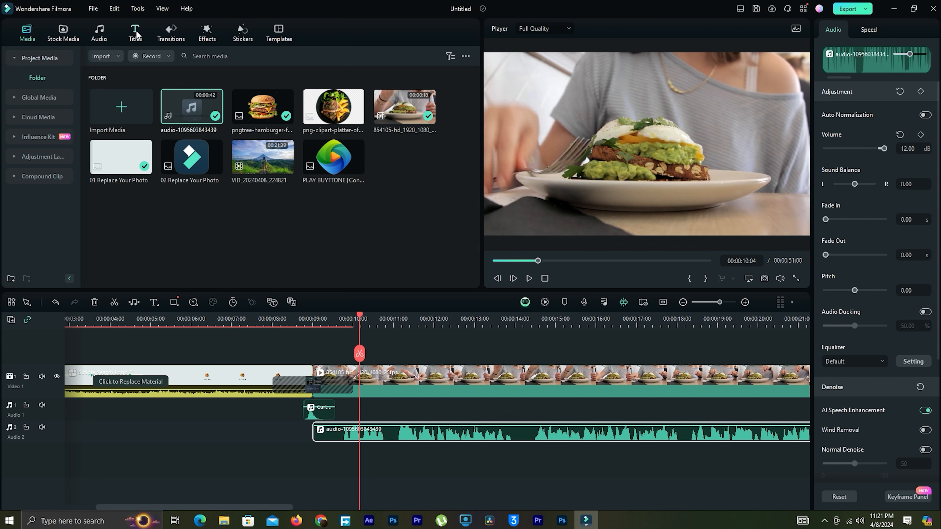
# Step: Add the red-and-white "LIVE / LOWER THIRD" news lower-third title on a new track above the video clip, aligned with its start
pyautogui.click(136, 32)
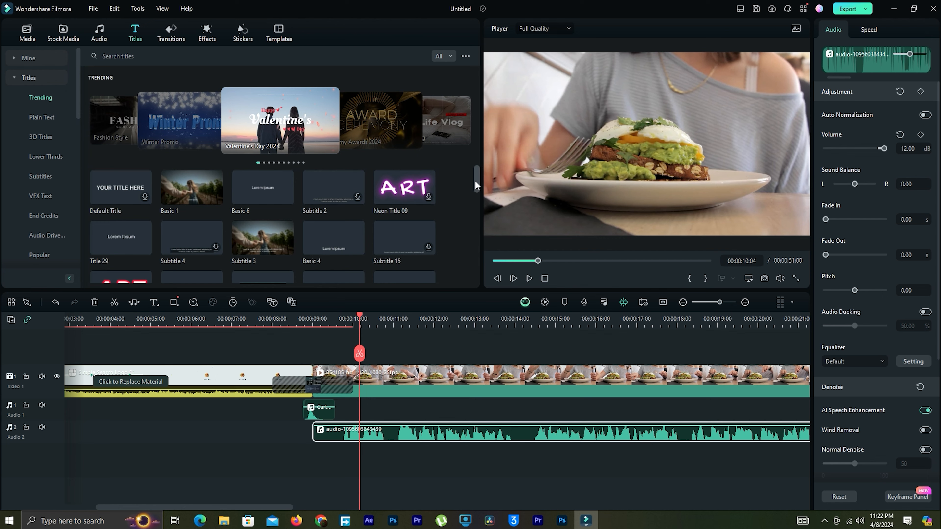
pyautogui.moveTo(476, 180); pyautogui.dragTo(475, 215)
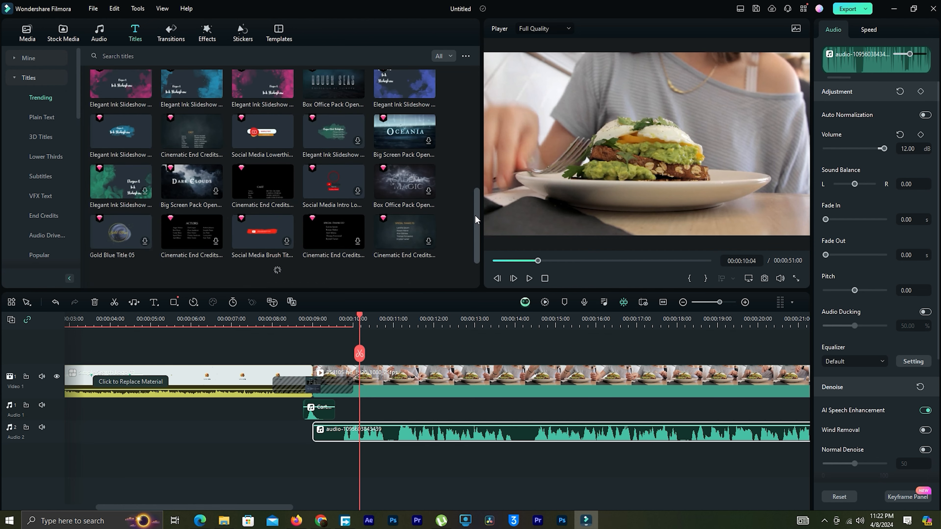
pyautogui.click(46, 156)
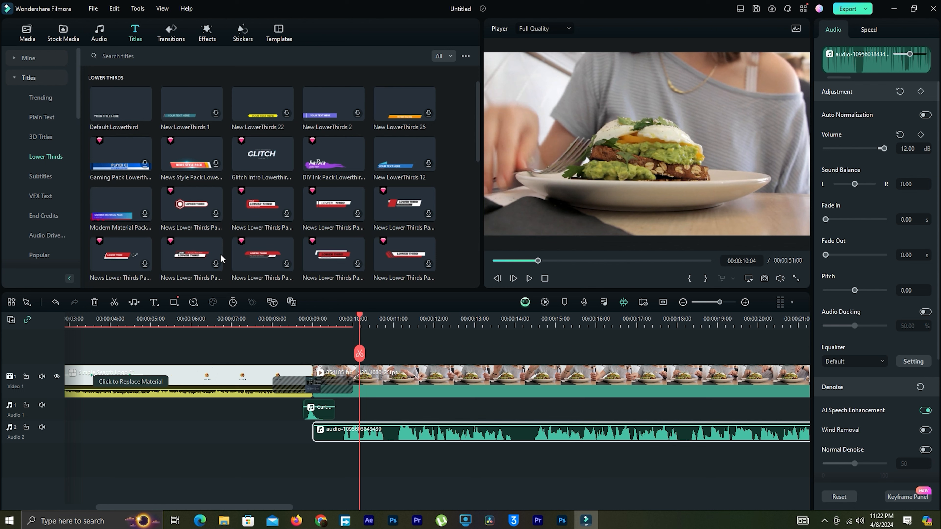
pyautogui.click(182, 255)
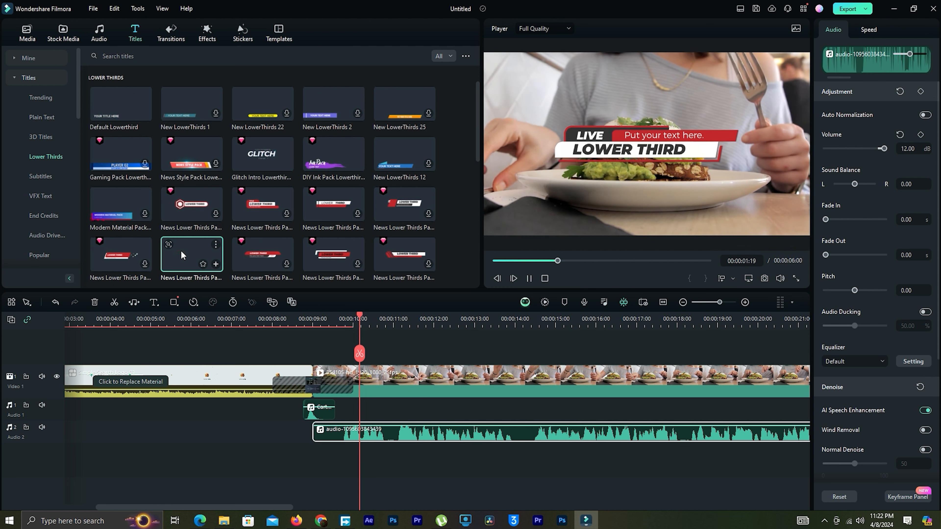
pyautogui.moveTo(182, 254); pyautogui.dragTo(318, 351)
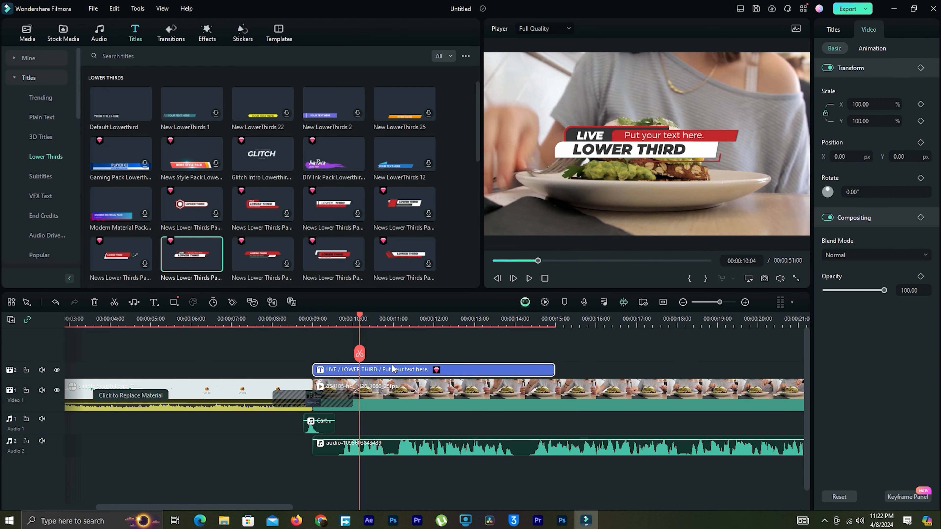
# Step: Move the lower-third title to the lower-left of the frame, at position X -365, Y -417
pyautogui.moveTo(361, 314)
pyautogui.mouseDown()
pyautogui.moveTo(319, 313)
pyautogui.moveTo(379, 315)
pyautogui.mouseUp()
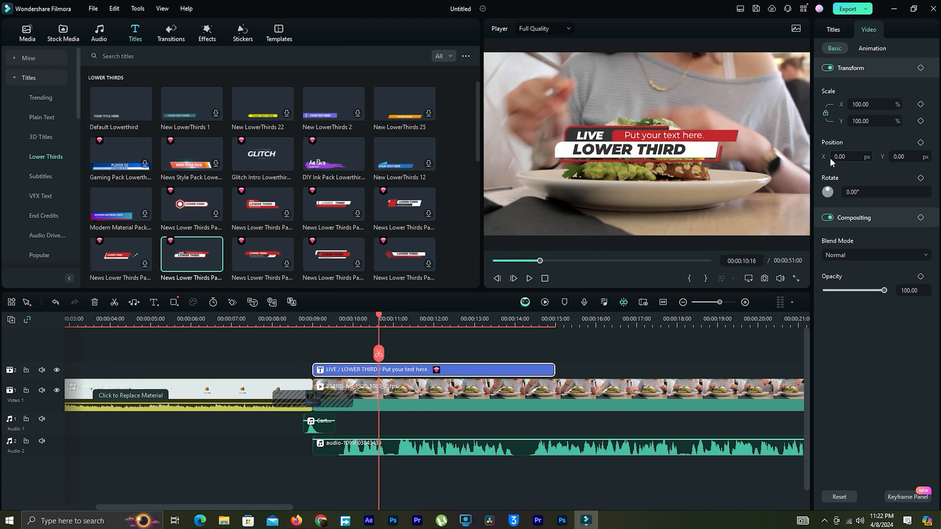
pyautogui.moveTo(838, 157); pyautogui.dragTo(843, 207)
pyautogui.moveTo(901, 157); pyautogui.dragTo(934, 214)
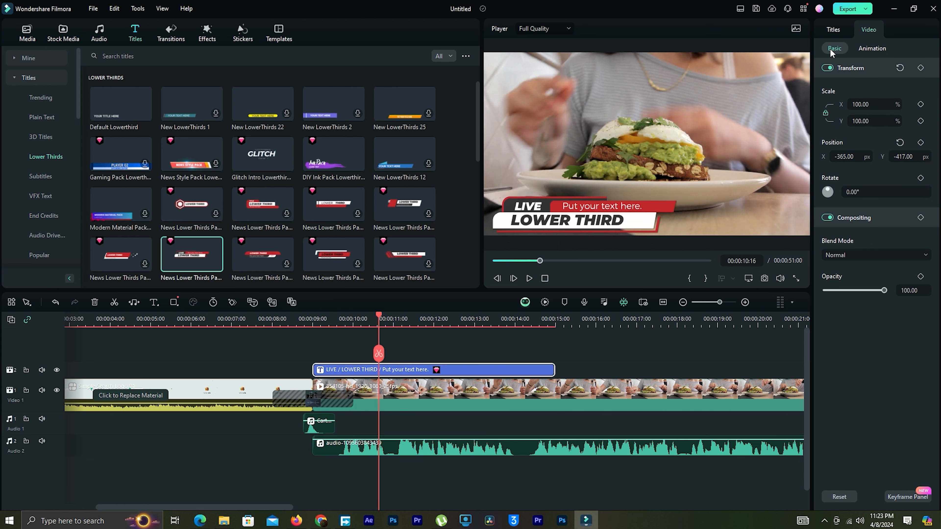
# Step: Replace the "LIVE" text of the lower-third title with "Watch"
pyautogui.click(444, 372)
pyautogui.click(397, 369)
pyautogui.click(437, 370)
pyautogui.click(836, 32)
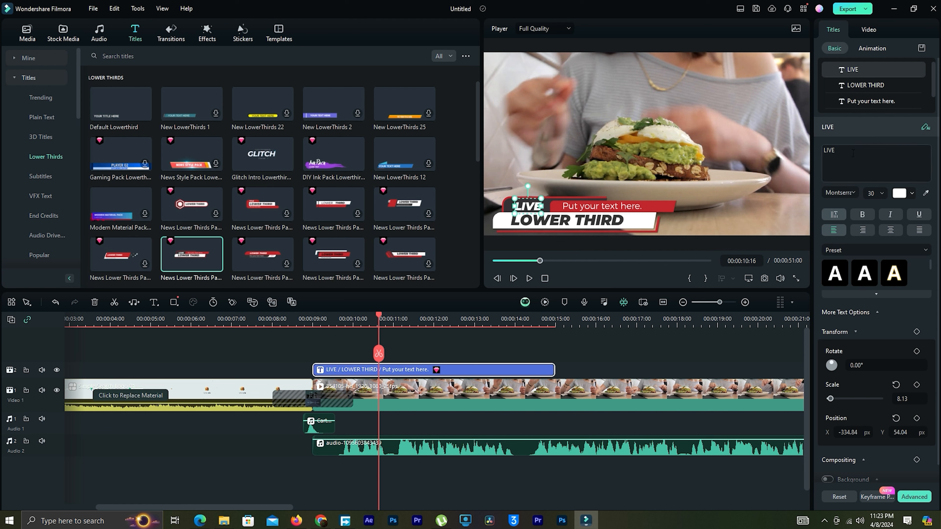
pyautogui.click(852, 158)
pyautogui.press('BackSpace')
pyautogui.press('BackSpace')
pyautogui.press('BackSpace')
pyautogui.press('BackSpace')
pyautogui.write('Watch')
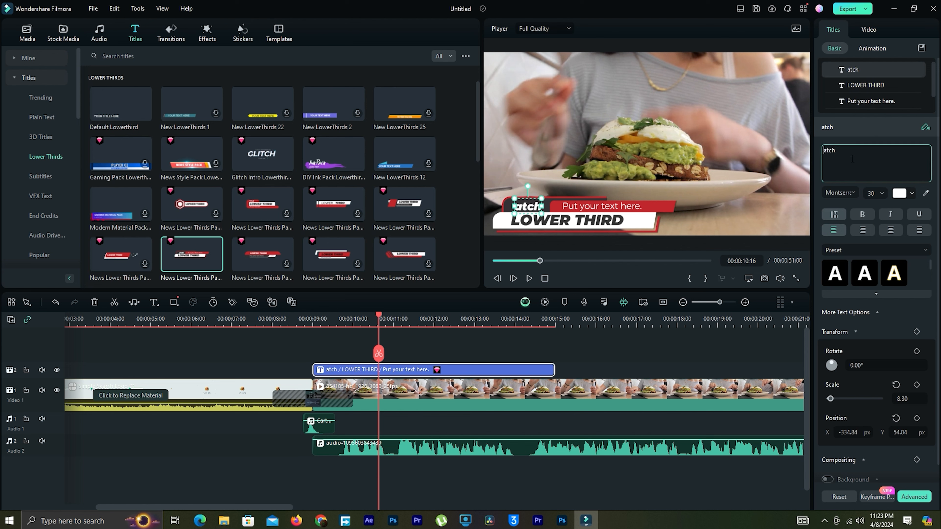
# Step: Replace the "LOWER THIRD" text of the title with "Street Food"
pyautogui.click(866, 86)
pyautogui.click(875, 165)
pyautogui.hotkey('ctrl', 'a')
pyautogui.write('Stre')
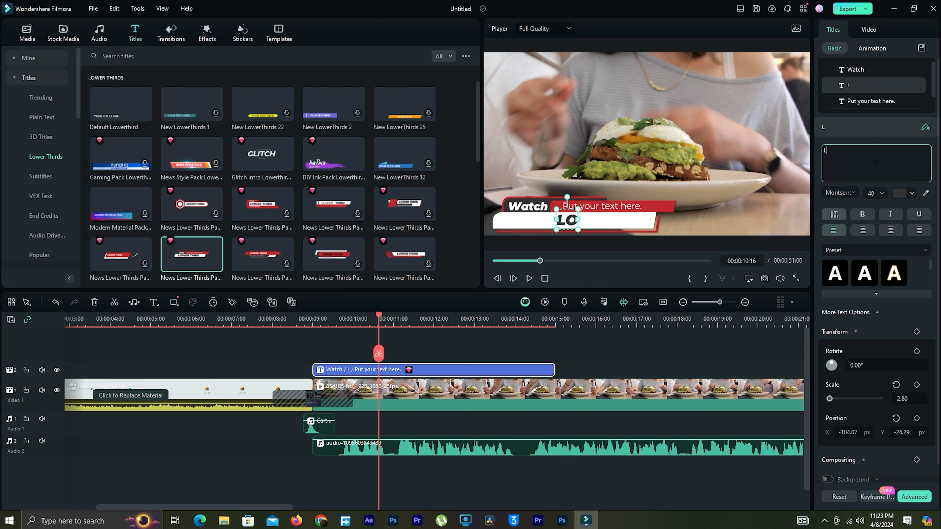
pyautogui.write('et Food')
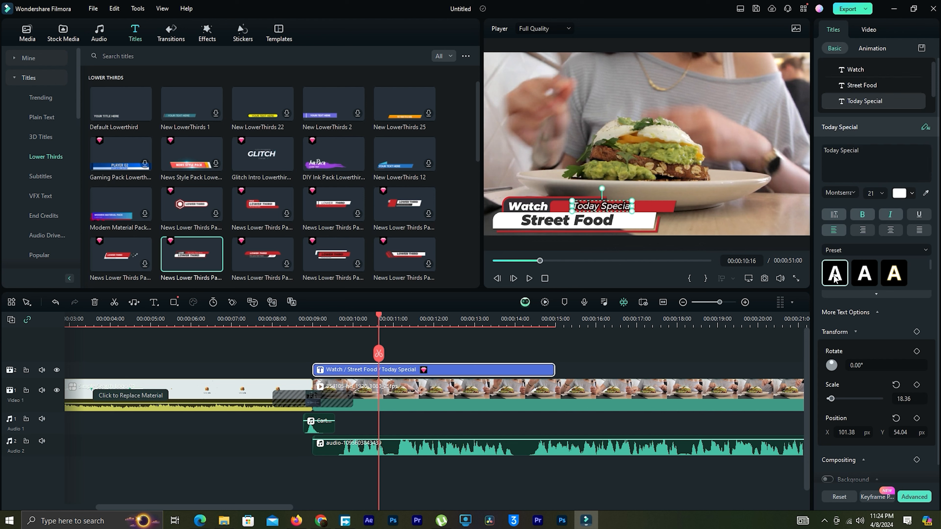
# Step: Set the title's "Today Special" line to the Montserrat ExtraBold Italic font and change its font size
pyautogui.scroll(-1, 935, 102)
pyautogui.click(839, 174)
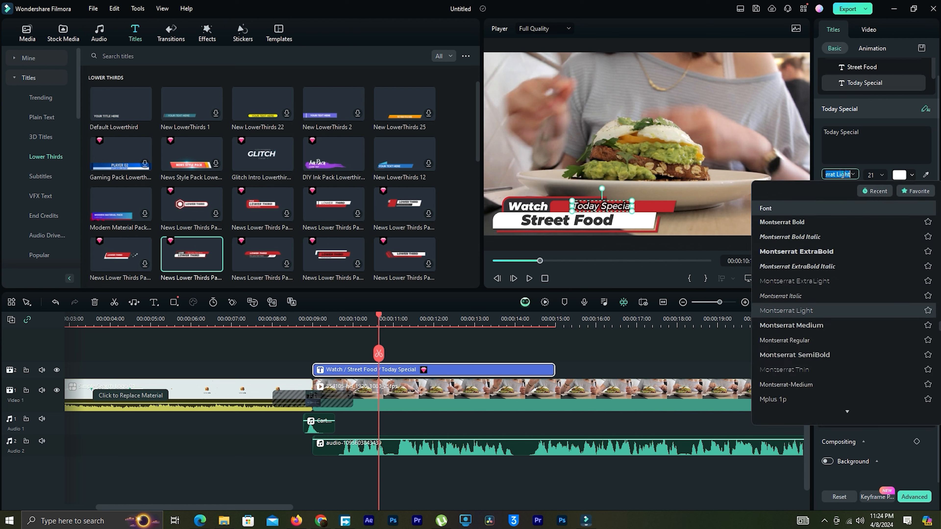
pyautogui.click(780, 274)
pyautogui.click(874, 174)
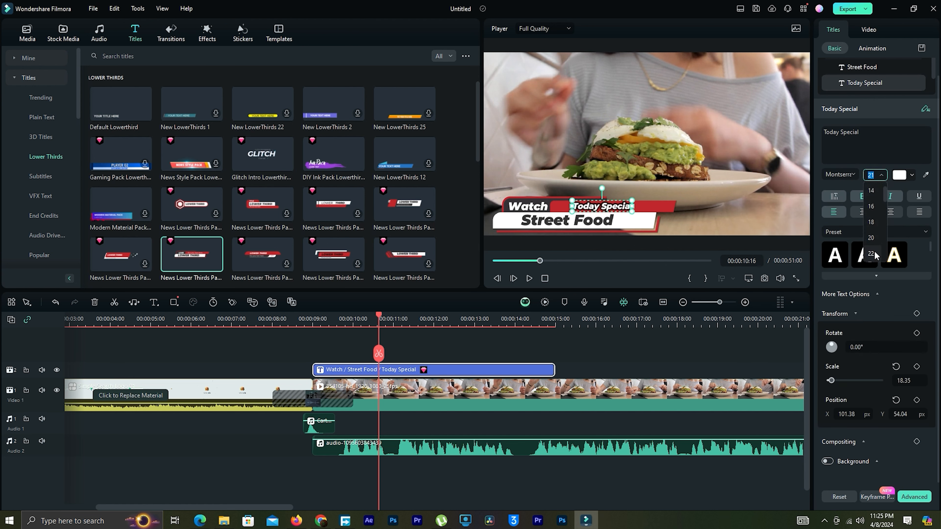
pyautogui.click(871, 237)
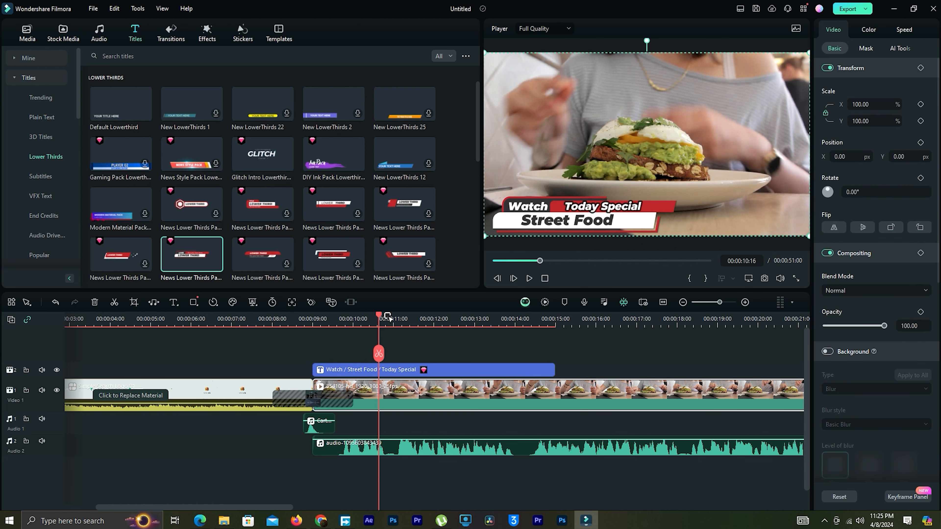
# Step: Play the timeline from about 8 seconds to the end of the lower-third title to review it
pyautogui.click(383, 315)
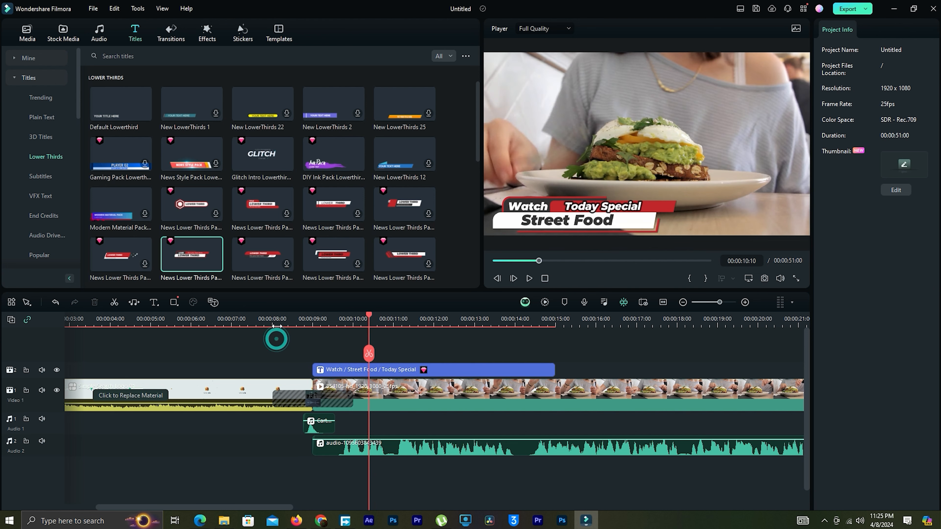
pyautogui.click(276, 318)
pyautogui.click(528, 278)
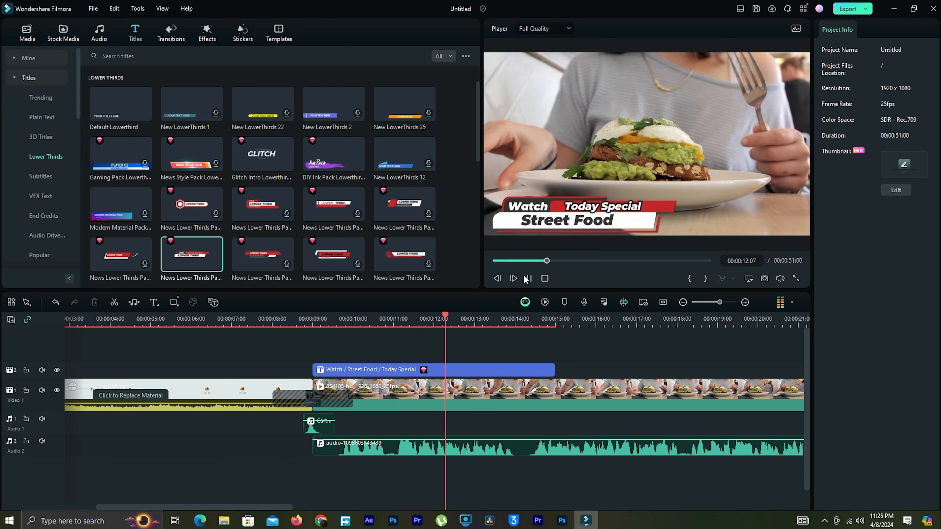
pyautogui.click(529, 279)
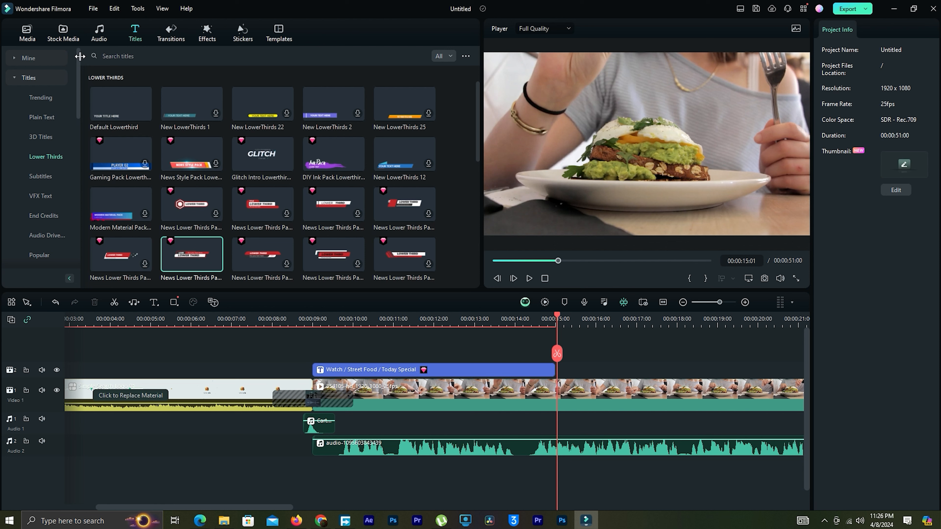
# Step: Generate three AI music tracks with mood Happy, theme Vlogs, genre World, normal tempo and a 01:30 duration
pyautogui.click(97, 34)
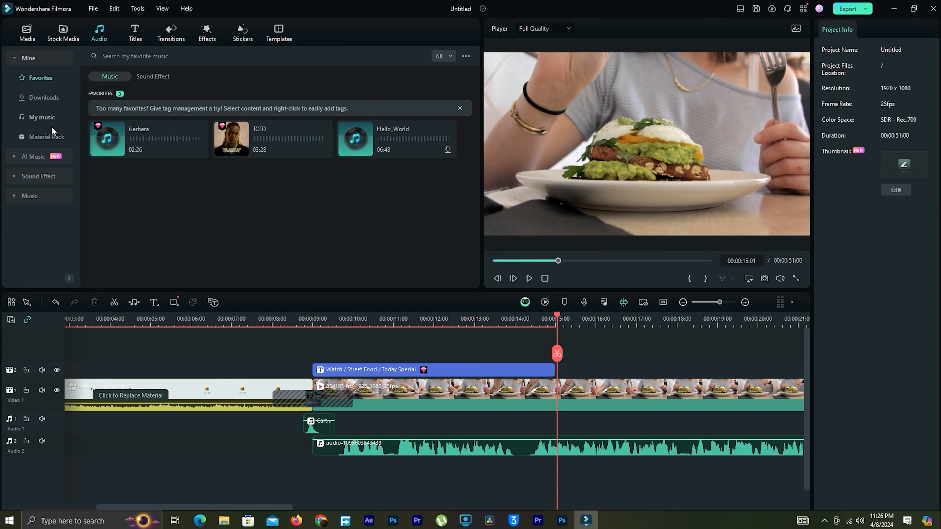
pyautogui.click(36, 157)
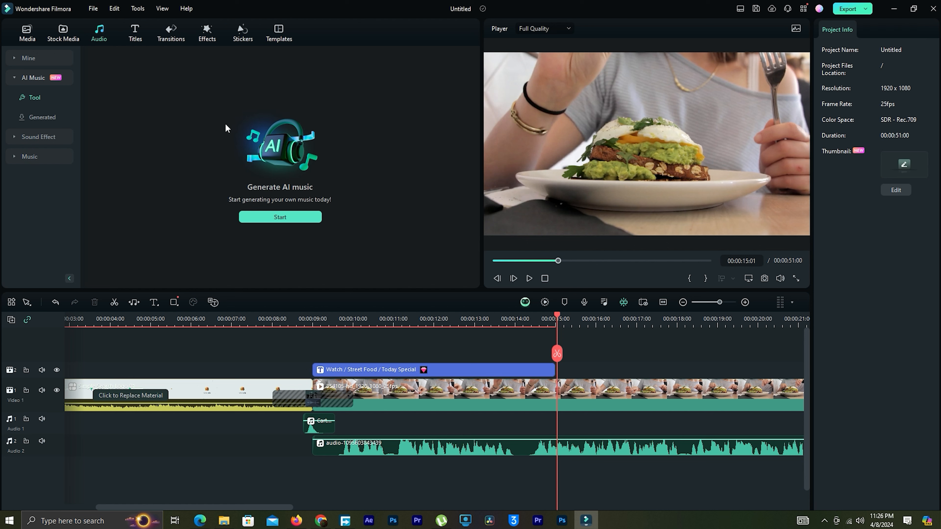
pyautogui.click(273, 218)
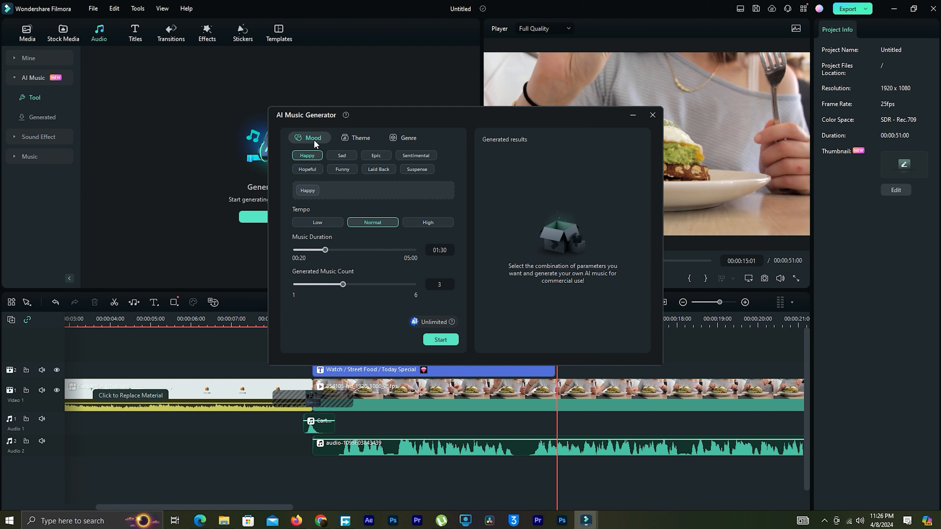
pyautogui.click(357, 137)
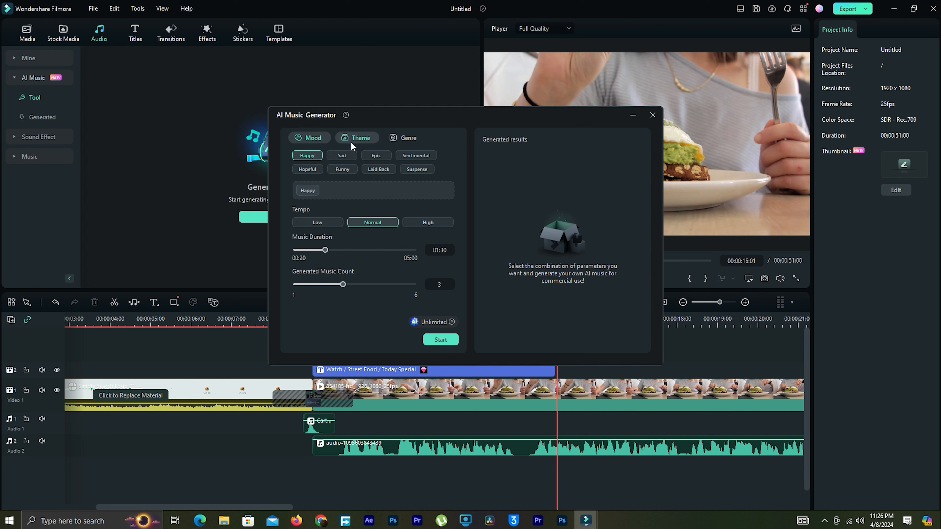
pyautogui.click(306, 155)
pyautogui.click(406, 139)
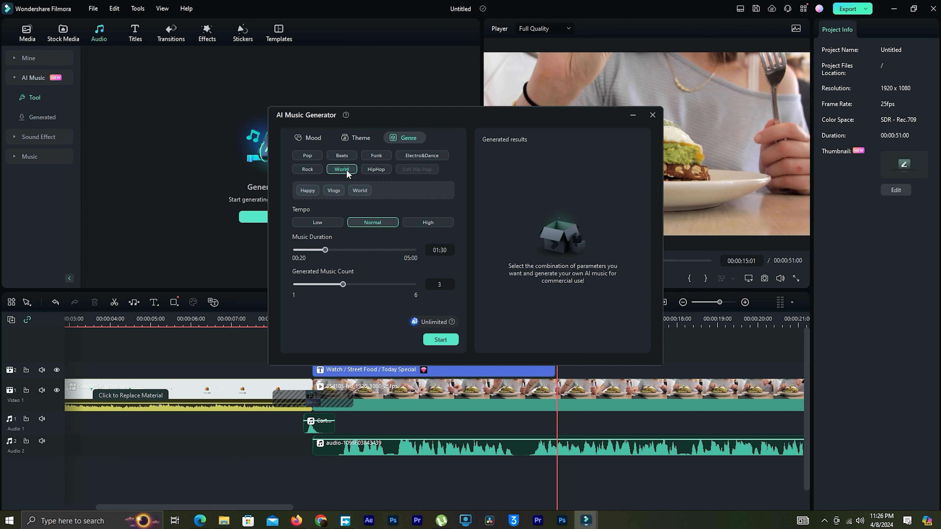
pyautogui.click(441, 340)
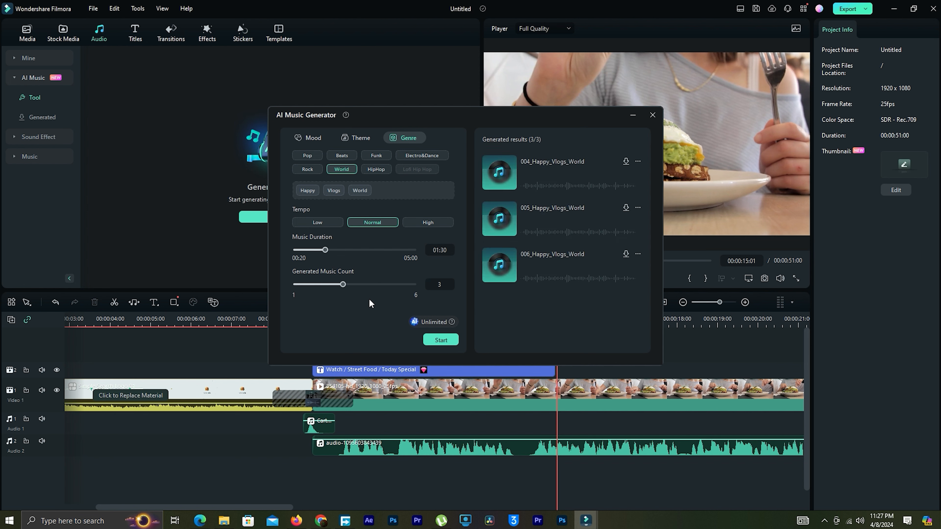
# Step: Listen to the generated Happy_Vlogs_World music tracks one after another
pyautogui.click(595, 177)
pyautogui.click(574, 217)
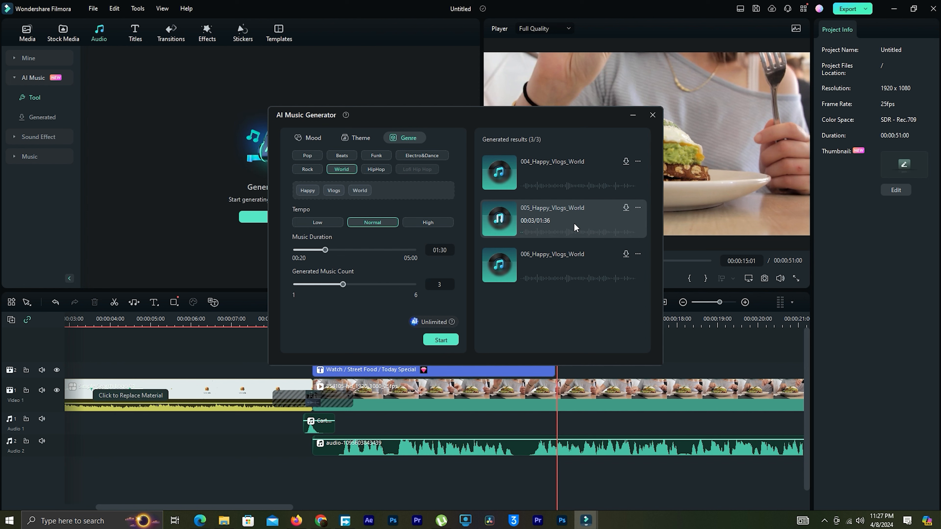
pyautogui.click(570, 266)
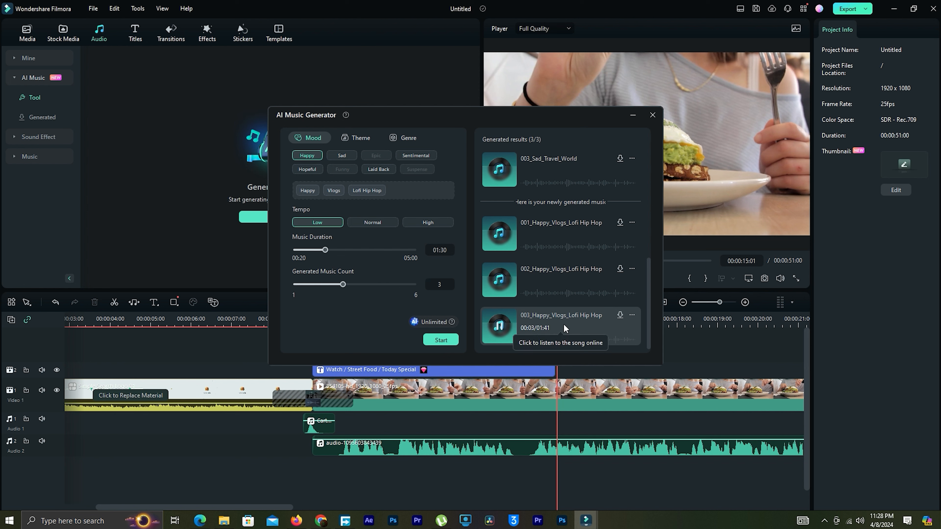
# Step: Download 003_Happy_Vlogs_Lofi Hip Hop and place it on Audio 3, aligned with the video clip's start, closing the music generator
pyautogui.click(615, 313)
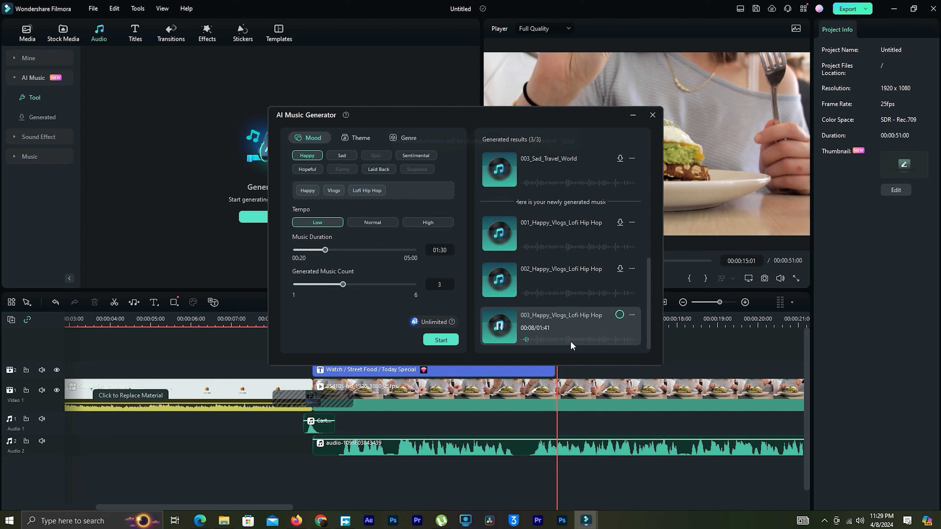
pyautogui.moveTo(560, 321); pyautogui.dragTo(313, 471)
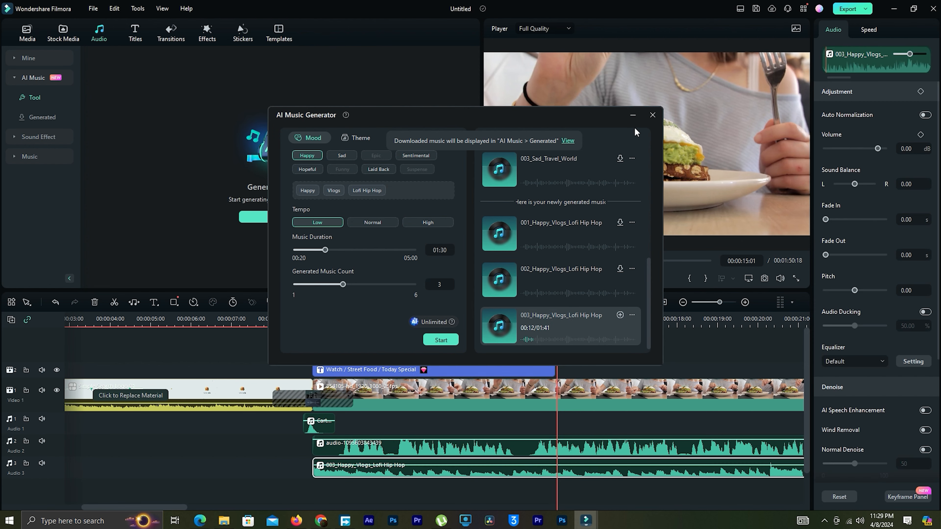
pyautogui.click(653, 115)
# Step: Play the timeline from just before the intro's join to hear the new background music
pyautogui.click(516, 245)
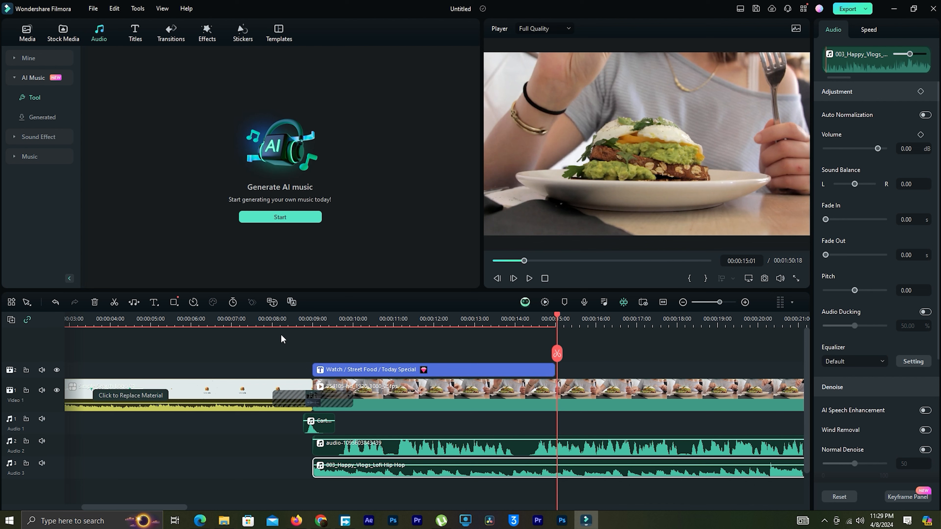
pyautogui.click(286, 325)
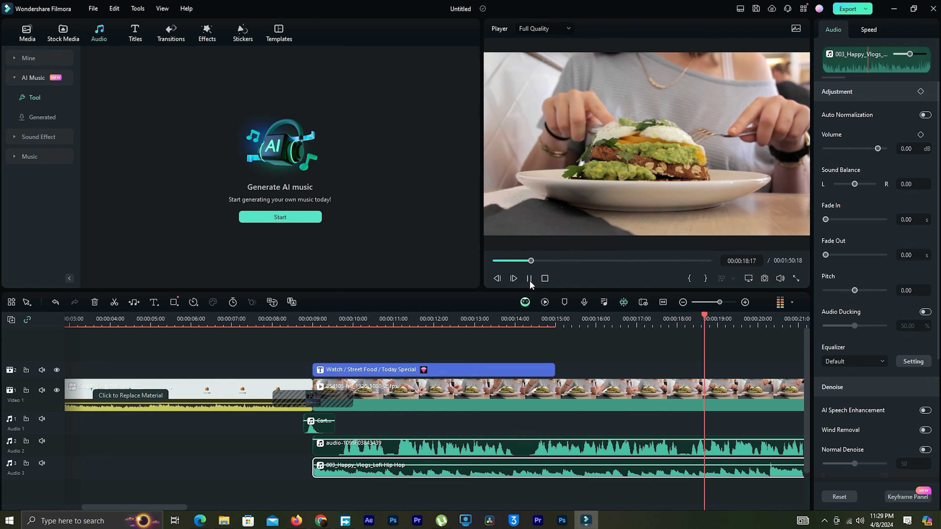
pyautogui.click(529, 278)
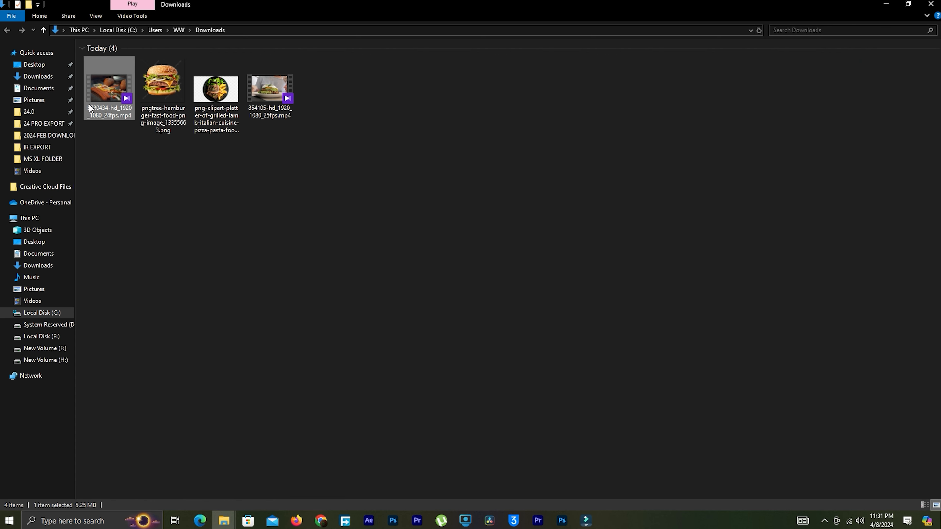
# Step: Add 5780434-hd_1920_1080_24fps.mp4 from the Downloads folder after the first video clip and play across their join
pyautogui.moveTo(107, 89); pyautogui.dragTo(660, 401)
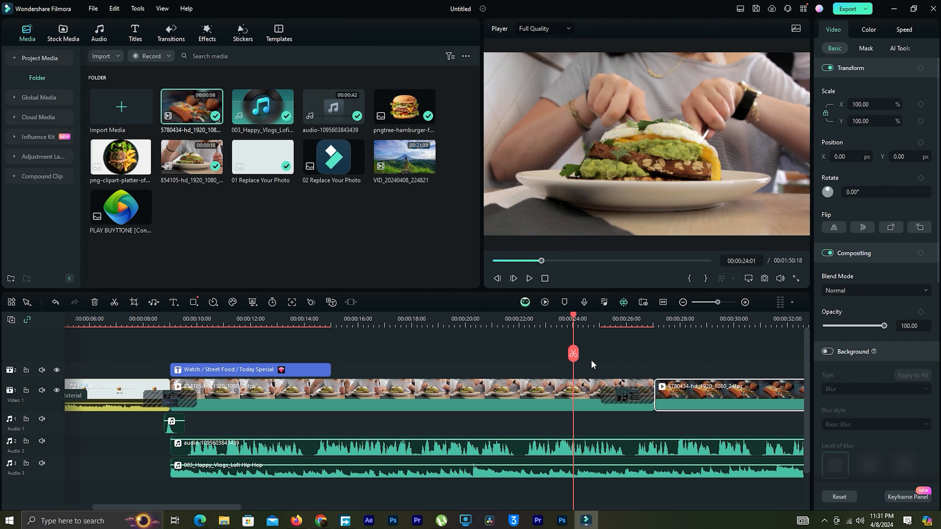
pyautogui.click(564, 318)
pyautogui.click(528, 278)
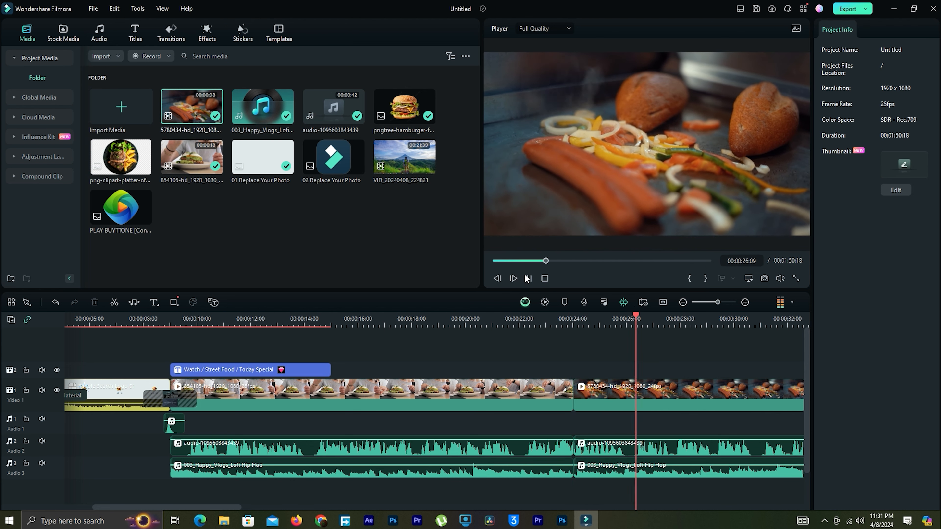
pyautogui.click(527, 278)
# Step: Place the trending Whale Blue 02 effect above the second video clip, aligned with that clip's start
pyautogui.click(588, 340)
pyautogui.click(202, 37)
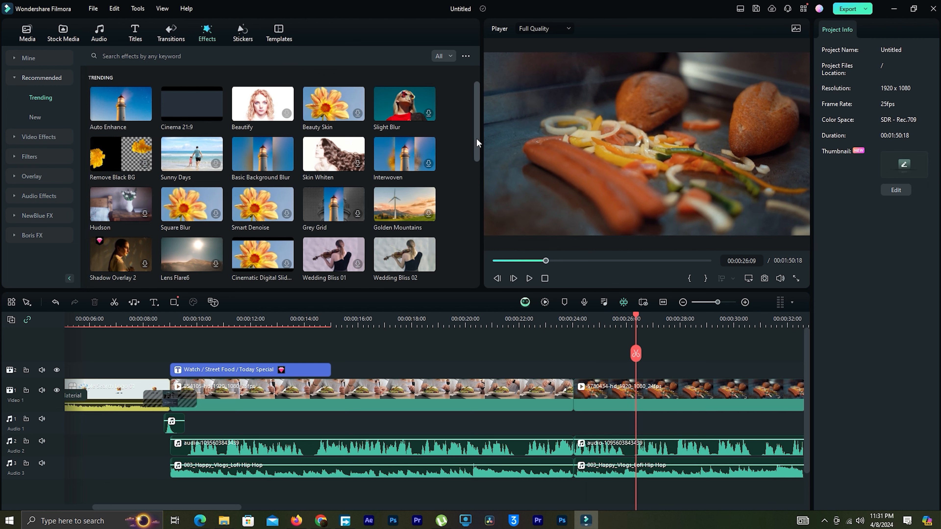
pyautogui.moveTo(476, 138); pyautogui.dragTo(482, 212)
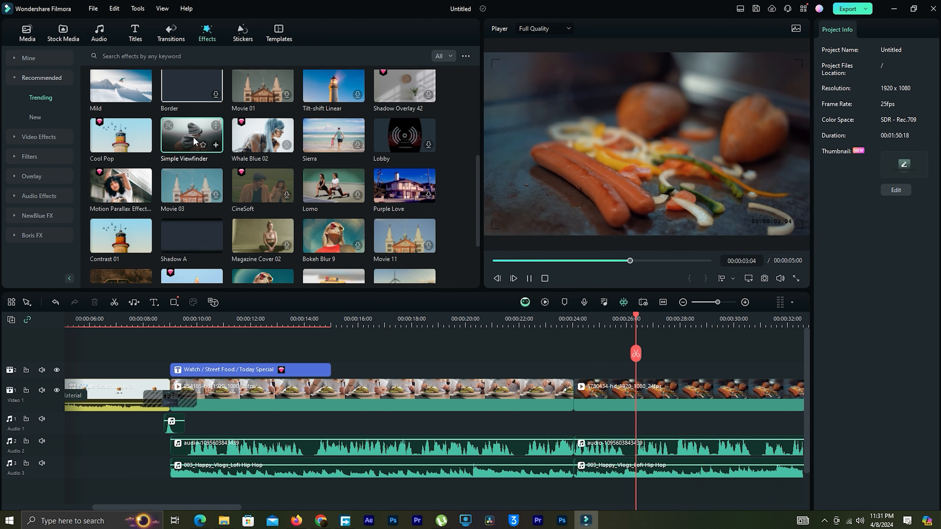
pyautogui.click(259, 138)
pyautogui.moveTo(253, 134); pyautogui.dragTo(577, 370)
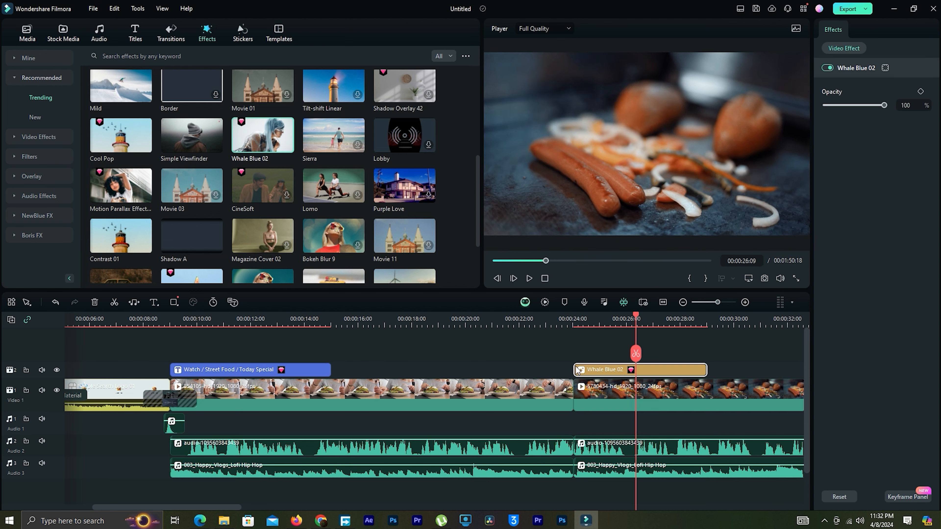
# Step: Scrub through the second video clip to review the Whale Blue 02 effect
pyautogui.moveTo(573, 321); pyautogui.dragTo(700, 315)
pyautogui.click(716, 303)
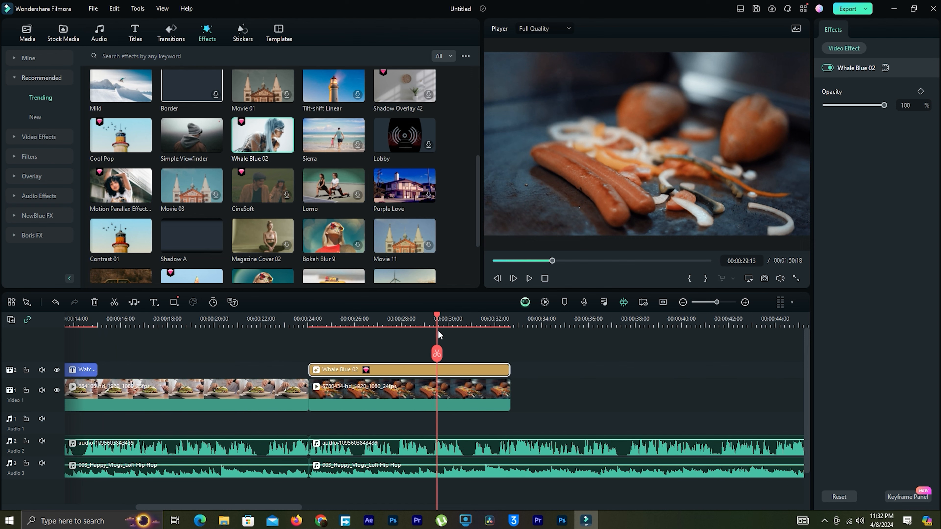
pyautogui.moveTo(436, 319)
pyautogui.mouseDown()
pyautogui.moveTo(396, 320)
pyautogui.moveTo(479, 320)
pyautogui.moveTo(430, 320)
pyautogui.mouseUp()
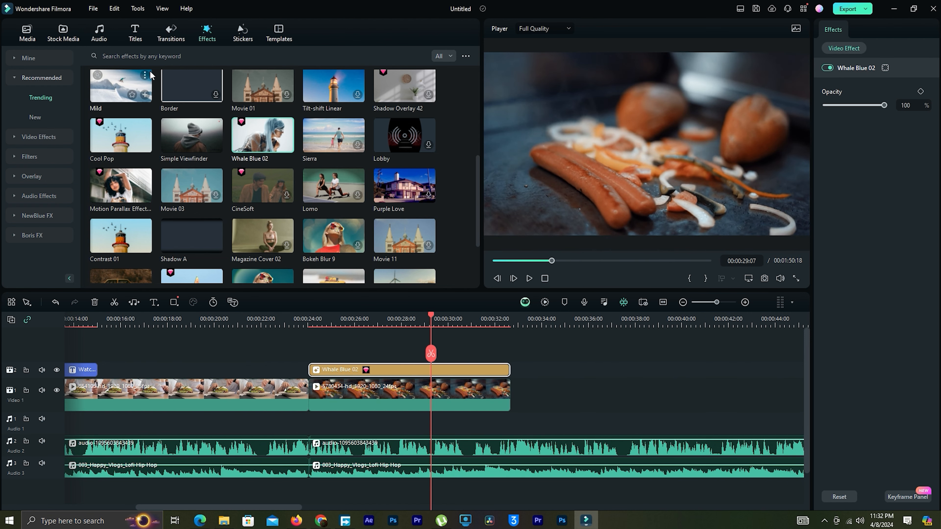
# Step: Add the "STREAM PAUSED / GAMING LEAGUE" lower-third title on a new track above the effect, aligned with the second clip's start
pyautogui.click(135, 29)
pyautogui.moveTo(477, 145); pyautogui.dragTo(488, 216)
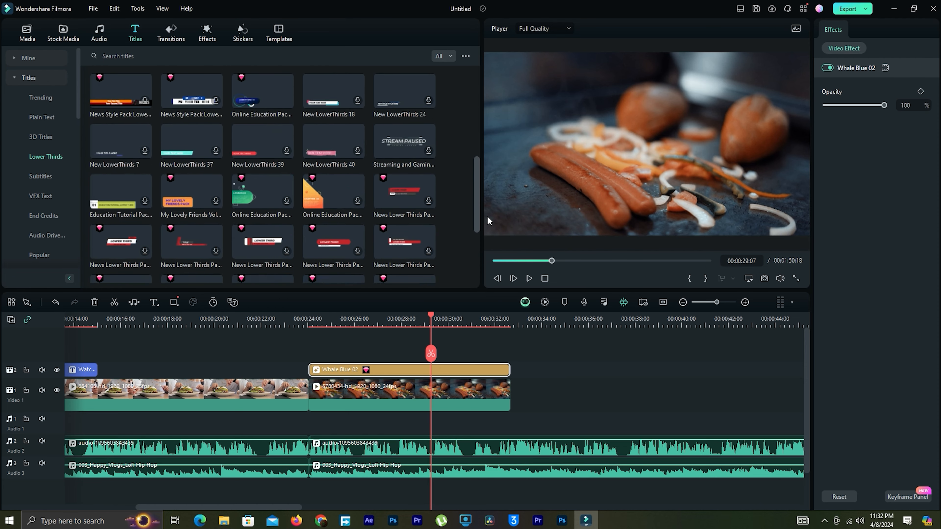
pyautogui.click(407, 145)
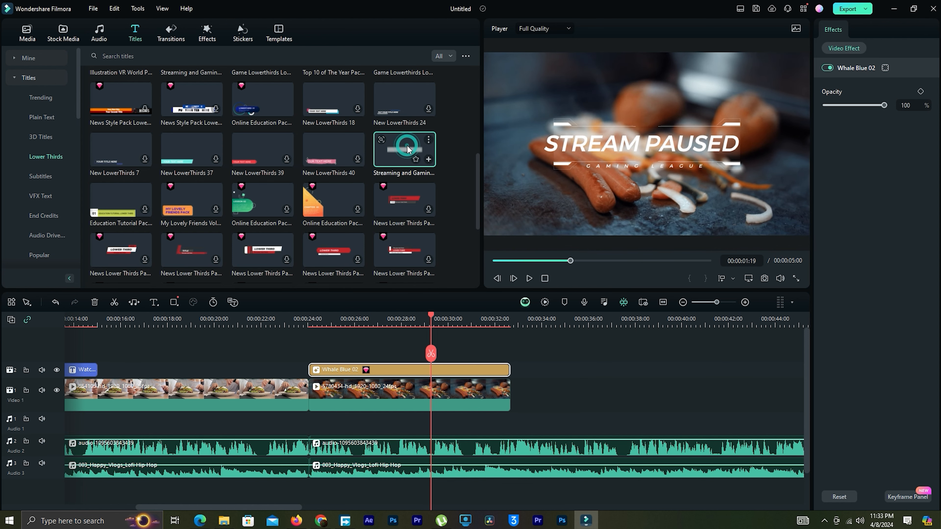
pyautogui.moveTo(406, 145); pyautogui.dragTo(318, 369)
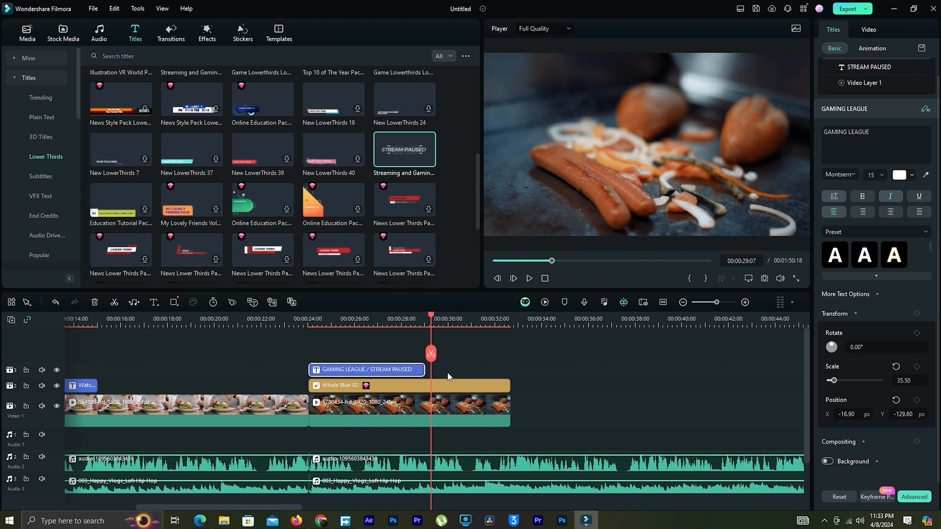
# Step: Change the second clip's lower-third texts to "HEALTHY ?" and "STREET FOODS", and play it from just before the clip starts
pyautogui.click(305, 325)
pyautogui.moveTo(305, 329); pyautogui.dragTo(379, 323)
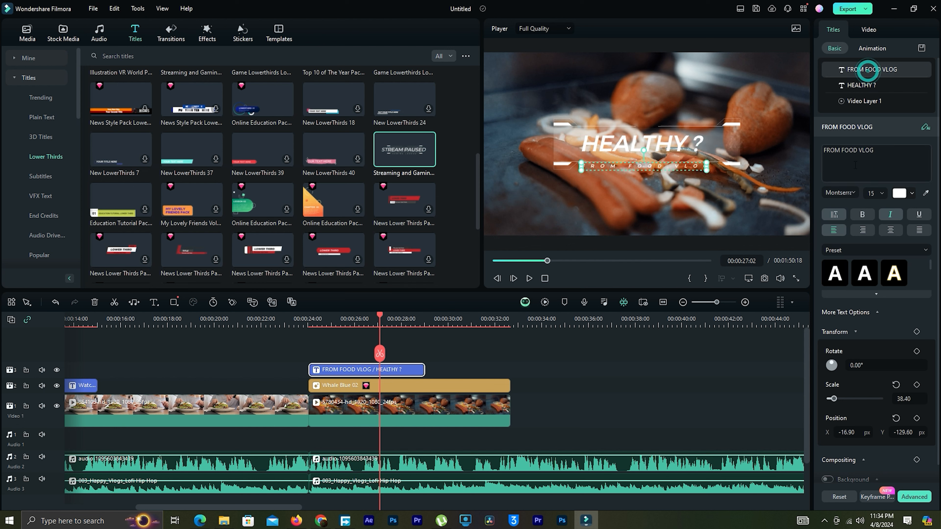
pyautogui.click(295, 318)
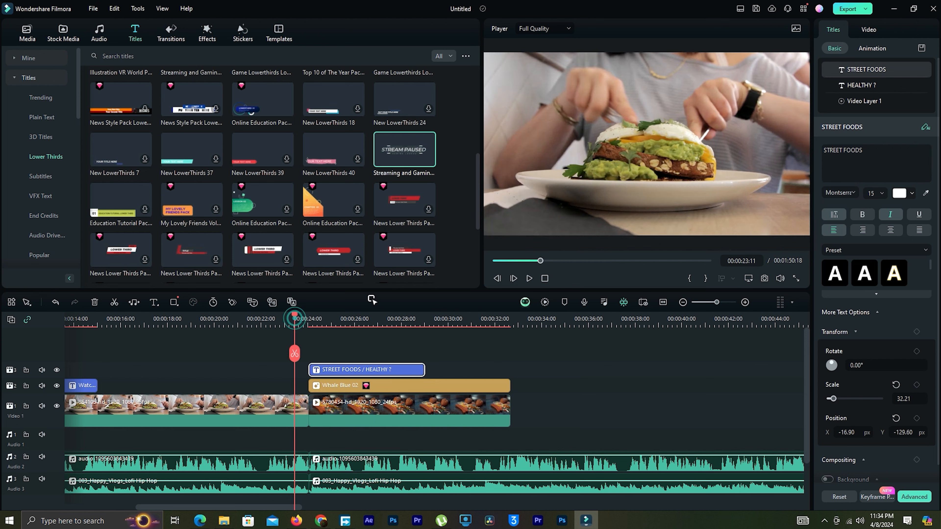
pyautogui.click(528, 278)
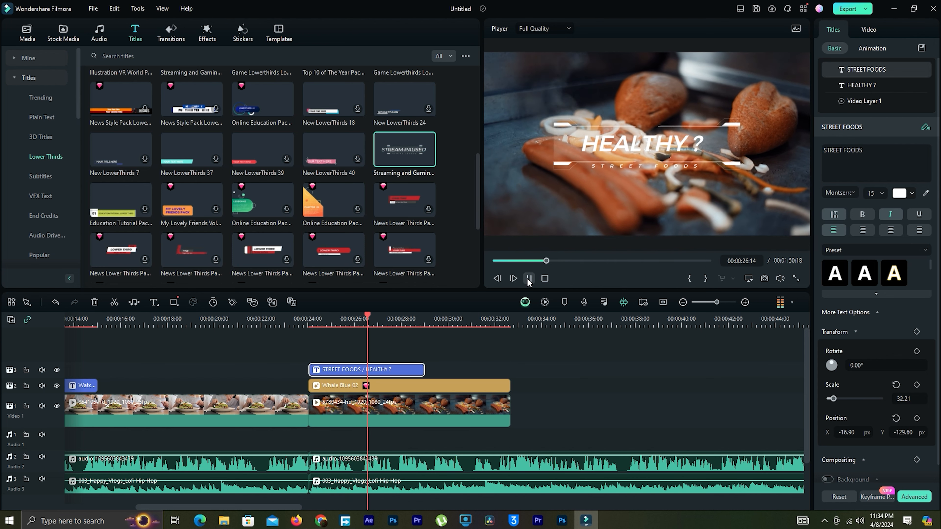
pyautogui.click(528, 279)
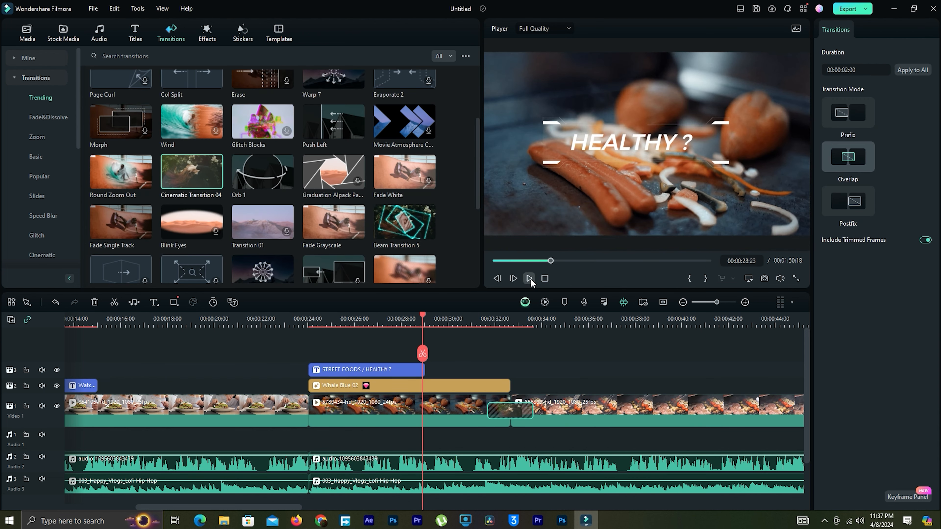
# Step: Play across the join of the second and third clips to review Cinematic Transition 04
pyautogui.click(529, 278)
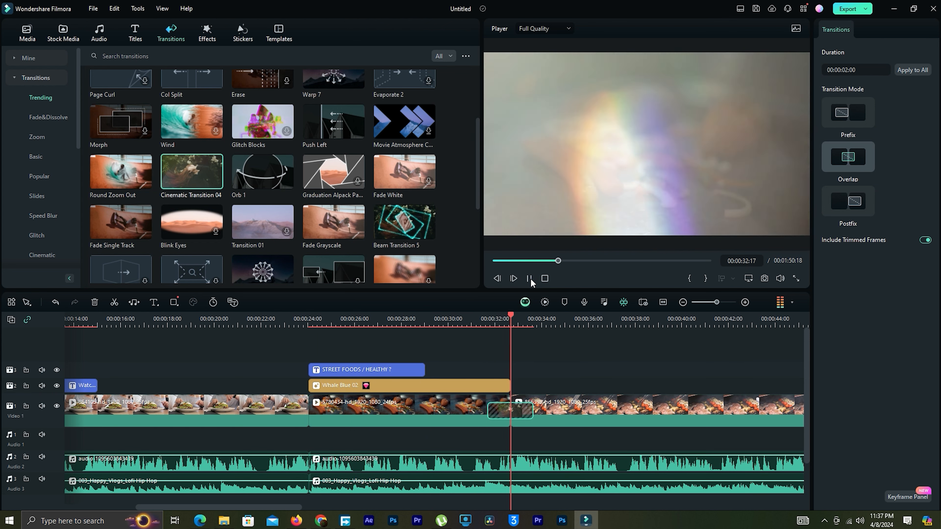
pyautogui.click(530, 278)
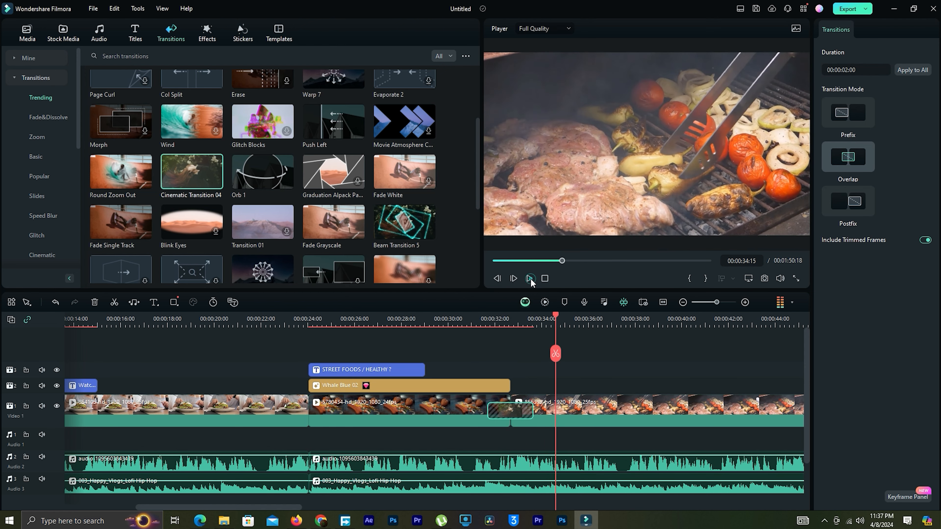
# Step: Add the Hello Spring title Ins Style Spring Title 02 above the third clip, aligned with that clip's start
pyautogui.click(135, 33)
pyautogui.click(254, 207)
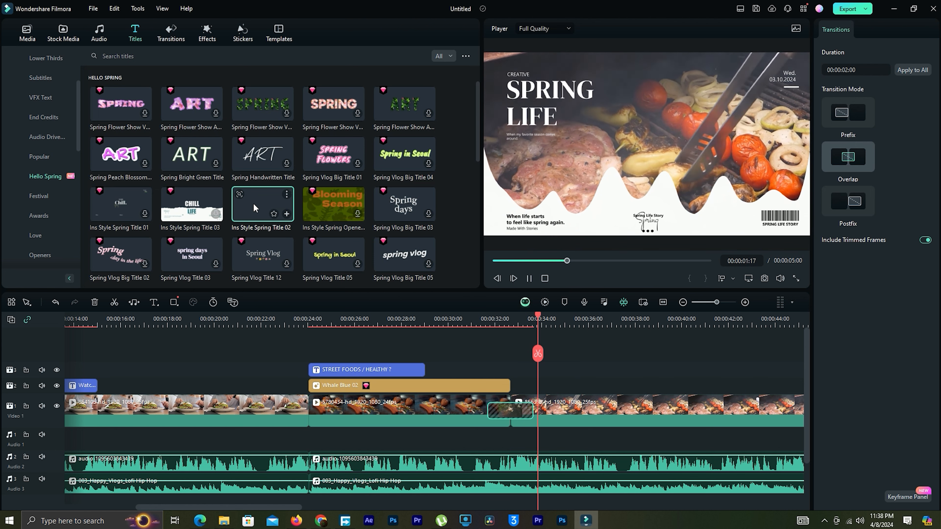
pyautogui.click(255, 207)
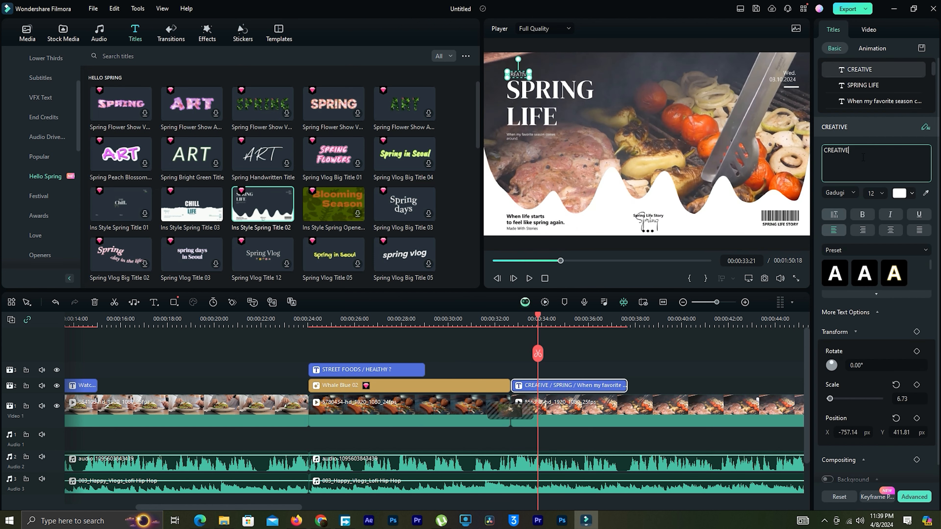
# Step: Clear the small "CREATIVE" text of the spring title
pyautogui.press('BackSpace')
pyautogui.press('BackSpace')
pyautogui.press('BackSpace')
pyautogui.press('BackSpace')
pyautogui.press('BackSpace')
pyautogui.press('BackSpace')
pyautogui.press('BackSpace')
pyautogui.press('BackSpace')
# Step: Replace the "SPRING LIFE" heading with "INDIAN STREET" on the first line and "FOODS" on the second
pyautogui.click(863, 85)
pyautogui.click(866, 152)
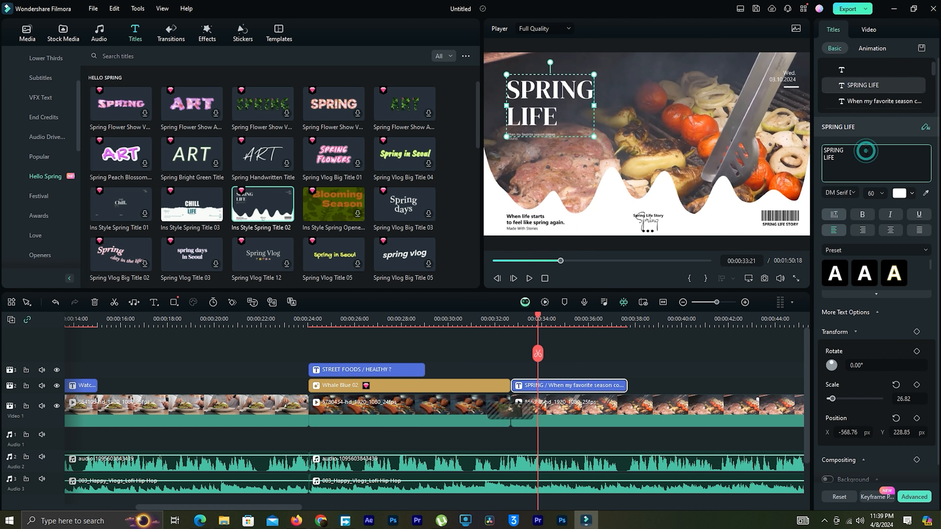
pyautogui.press('BackSpace')
pyautogui.press('BackSpace')
pyautogui.press('BackSpace')
pyautogui.press('BackSpace')
pyautogui.press('BackSpace')
pyautogui.press('BackSpace')
pyautogui.write('INDIAN')
pyautogui.click(843, 160)
pyautogui.press('BackSpace')
pyautogui.press('BackSpace')
pyautogui.press('BackSpace')
pyautogui.press('BackSpace')
pyautogui.write('FOODS')
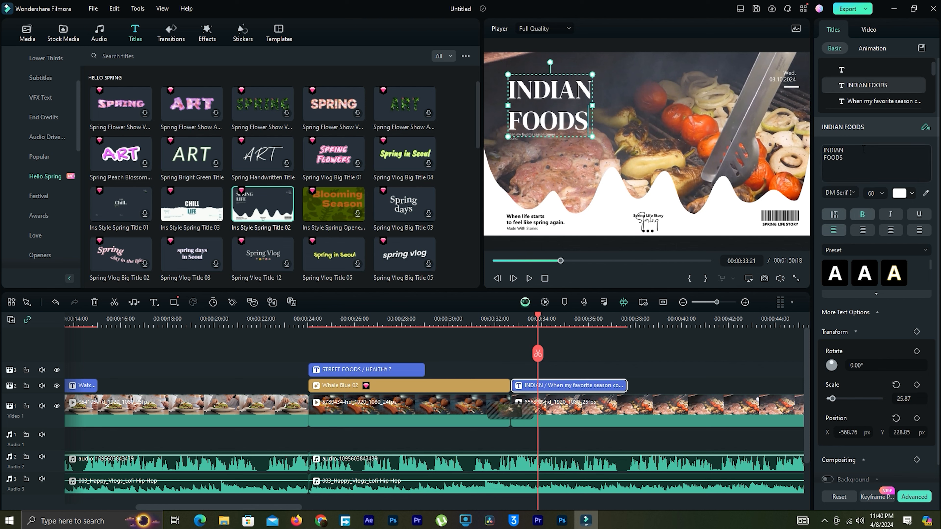
pyautogui.click(863, 150)
pyautogui.write('STREET')
# Step: Restyle the heading in the Dancing Script font at size 44 and move it towards the upper-left corner of the frame
pyautogui.click(872, 192)
pyautogui.moveTo(566, 86); pyautogui.dragTo(581, 64)
pyautogui.click(873, 237)
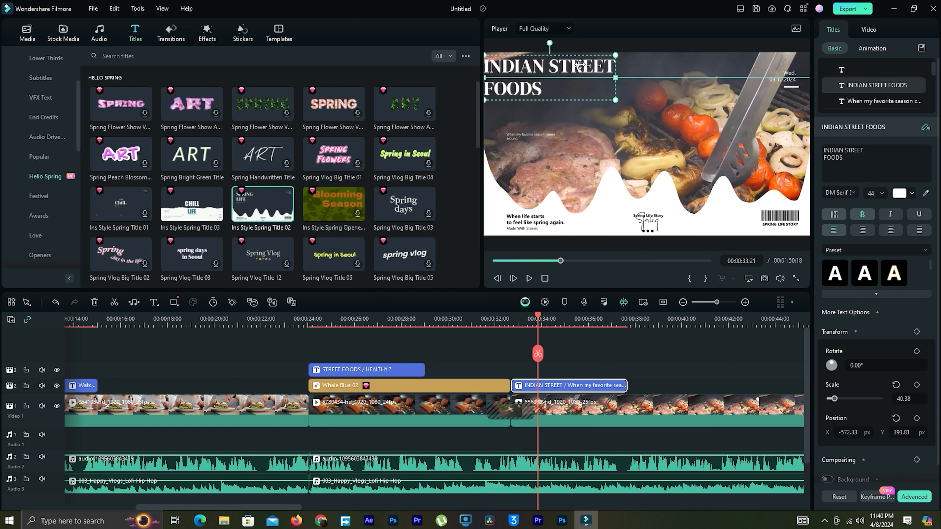
pyautogui.click(841, 193)
pyautogui.click(804, 255)
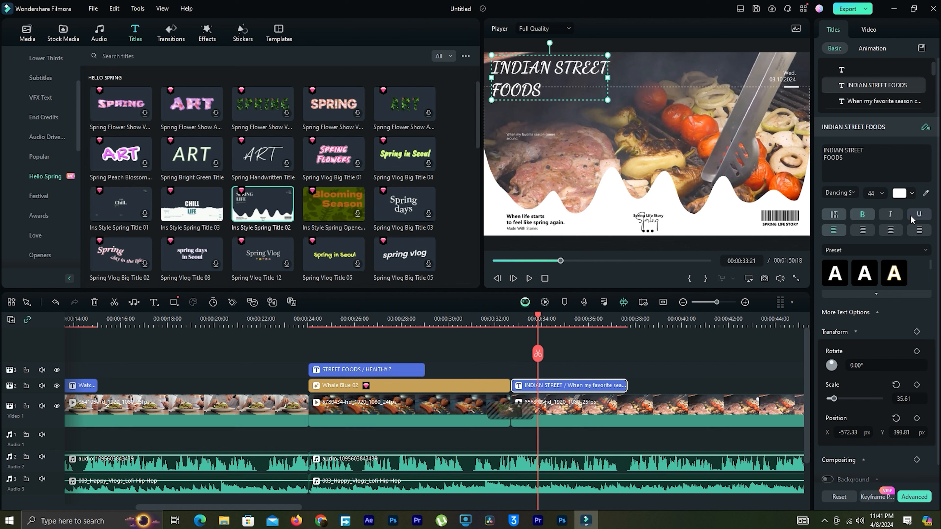
# Step: Apply the grey gradient text preset to the "INDIAN STREET FOODS" heading
pyautogui.click(876, 294)
pyautogui.click(890, 299)
pyautogui.scroll(-5, 889, 315)
pyautogui.click(864, 334)
pyautogui.scroll(5, 922, 339)
pyautogui.scroll(-5, 918, 340)
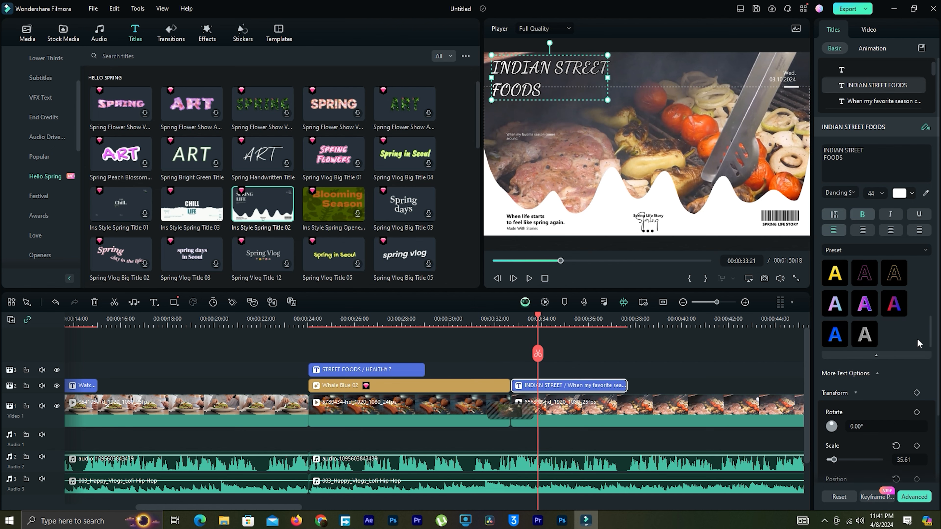
# Step: Replace the "When life starts" text with "TODAY WE WILL WALK / INDIAN STREET" and remove the "Made With Stories" line
pyautogui.click(535, 219)
pyautogui.moveTo(824, 150); pyautogui.dragTo(896, 167)
pyautogui.write('TODAY WE WILL WALK')
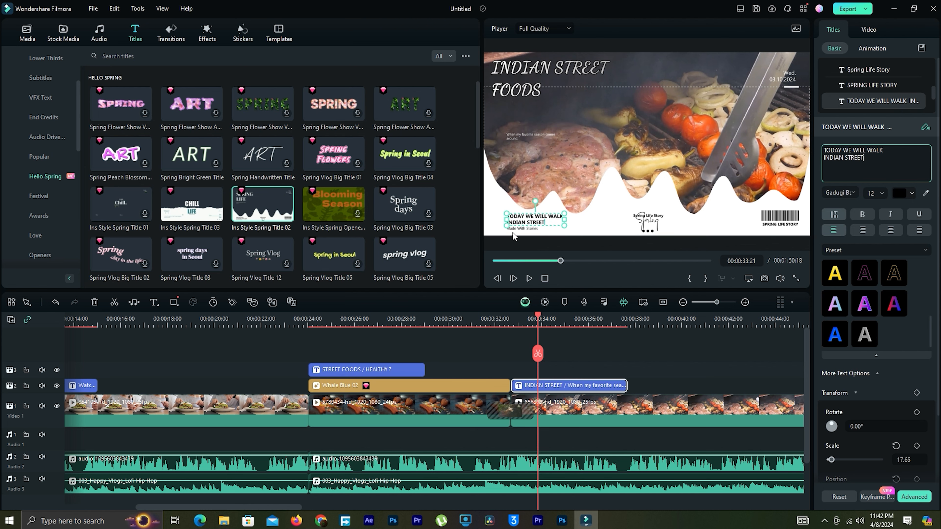
pyautogui.click(522, 229)
pyautogui.press('Delete')
# Step: Replace the handwritten "Spring Life Story" text at the frame's lower centre with "FOOD VLOF"
pyautogui.click(648, 223)
pyautogui.click(854, 159)
pyautogui.press('BackSpace')
pyautogui.press('BackSpace')
pyautogui.press('BackSpace')
pyautogui.press('BackSpace')
pyautogui.press('BackSpace')
pyautogui.write('FOOD VLOF')
# Step: Change the "SPRING LIFE STORY" caption under the barcode to "FOLLOW US" and clear the date text
pyautogui.scroll(-2, 889, 96)
pyautogui.click(892, 102)
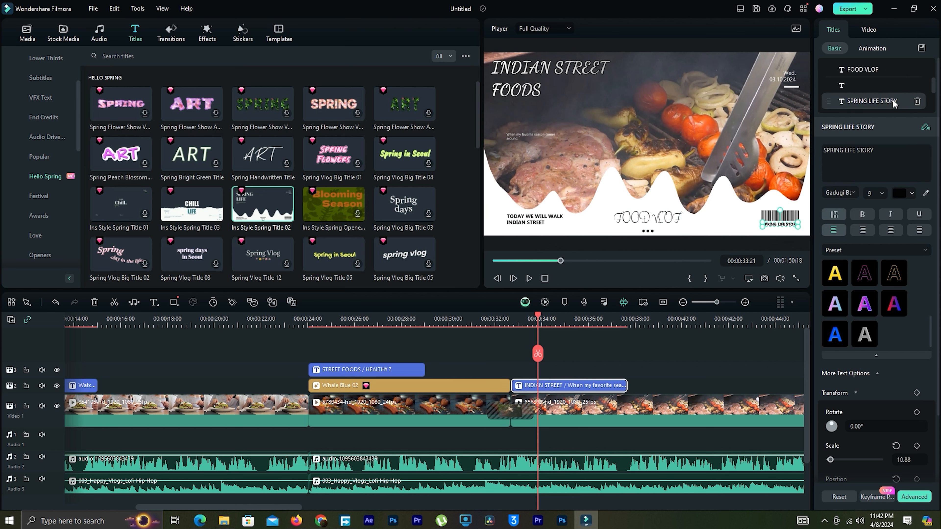
# Step: Play from shortly before the third clip to review the edited Indian street foods title
pyautogui.click(476, 318)
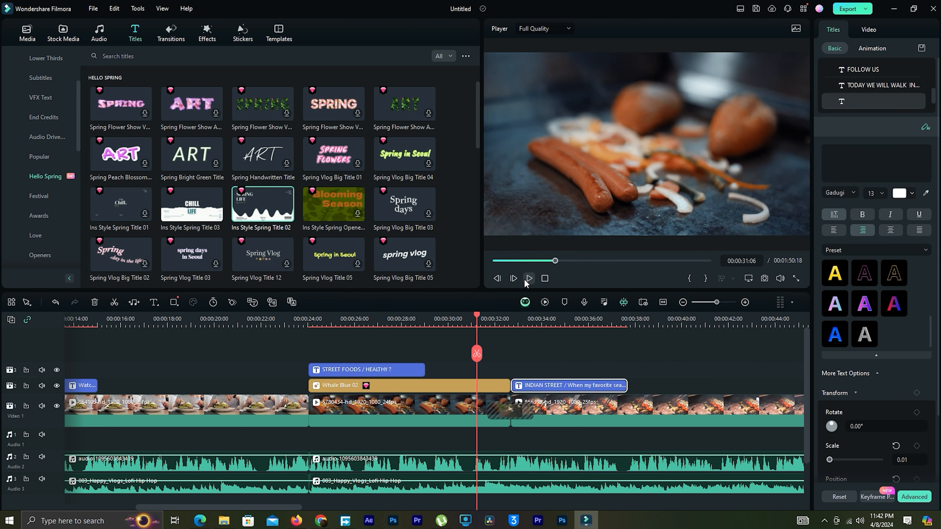
pyautogui.click(525, 279)
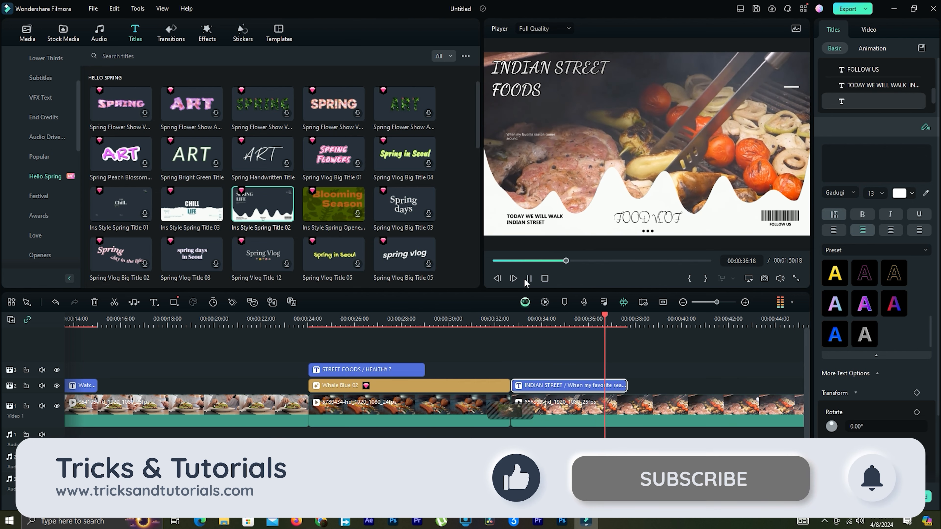
pyautogui.click(529, 279)
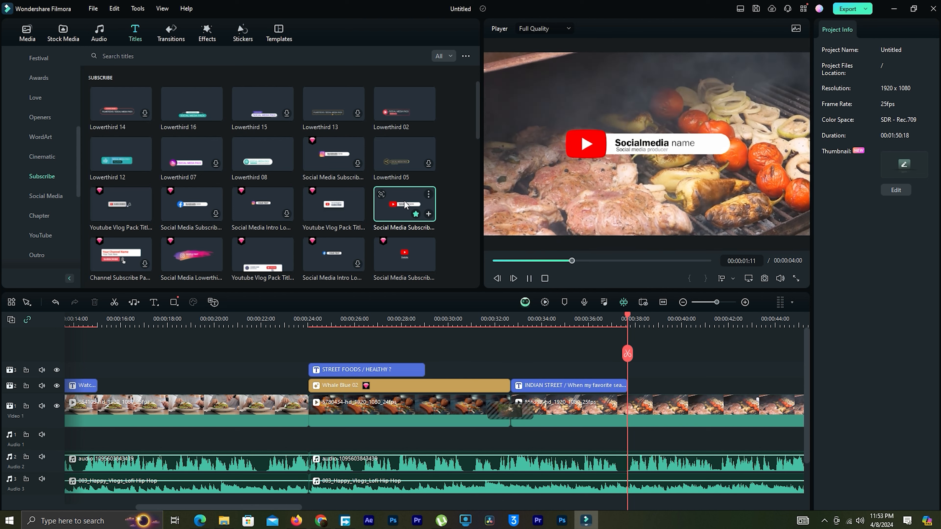
pyautogui.moveTo(396, 210); pyautogui.dragTo(630, 385)
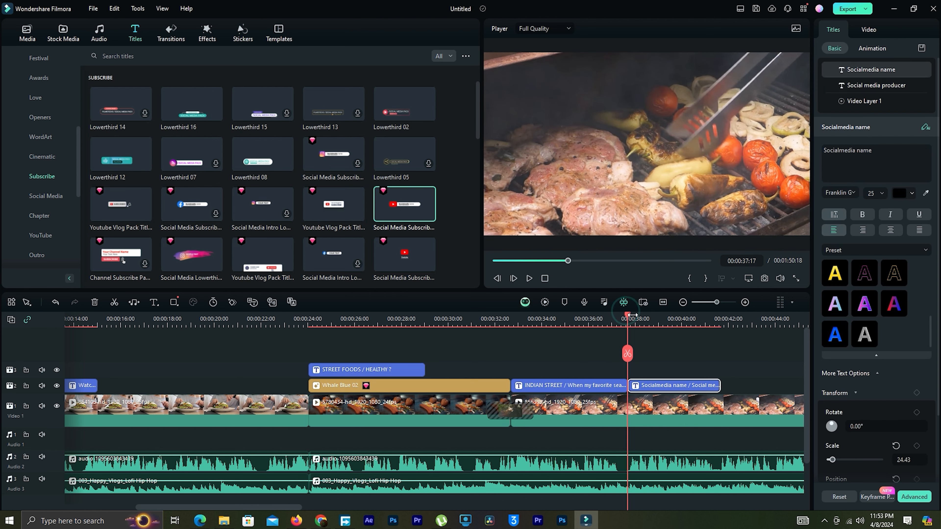
pyautogui.click(529, 279)
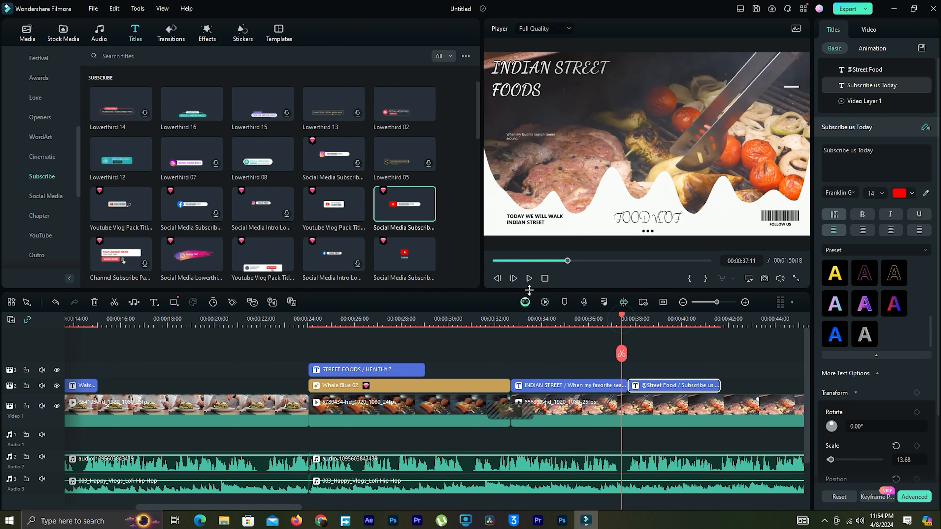
pyautogui.click(529, 279)
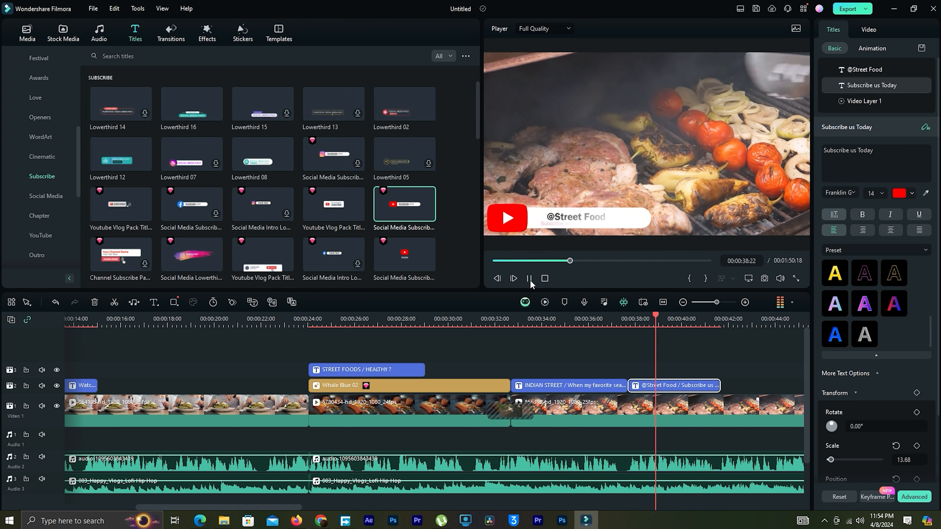
pyautogui.click(529, 278)
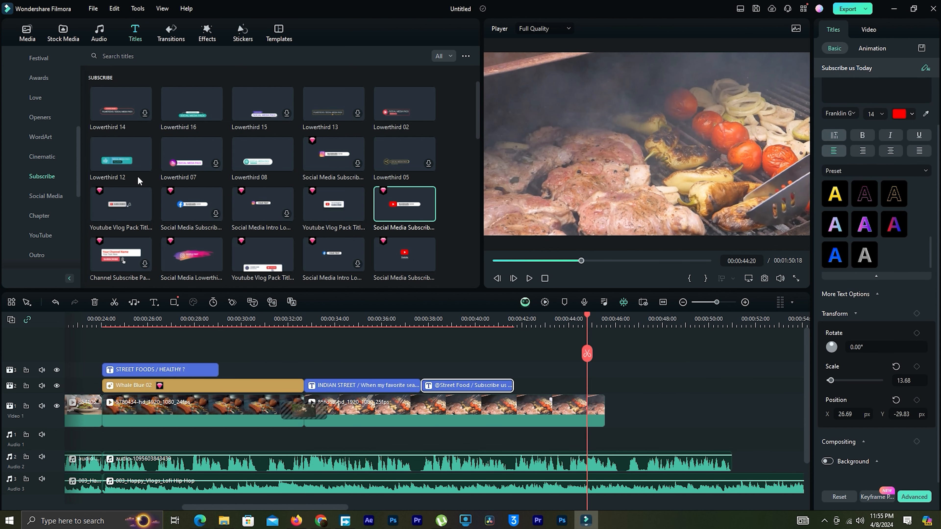
# Step: Browse the remaining Subscribe title templates
pyautogui.moveTo(478, 124); pyautogui.dragTo(458, 248)
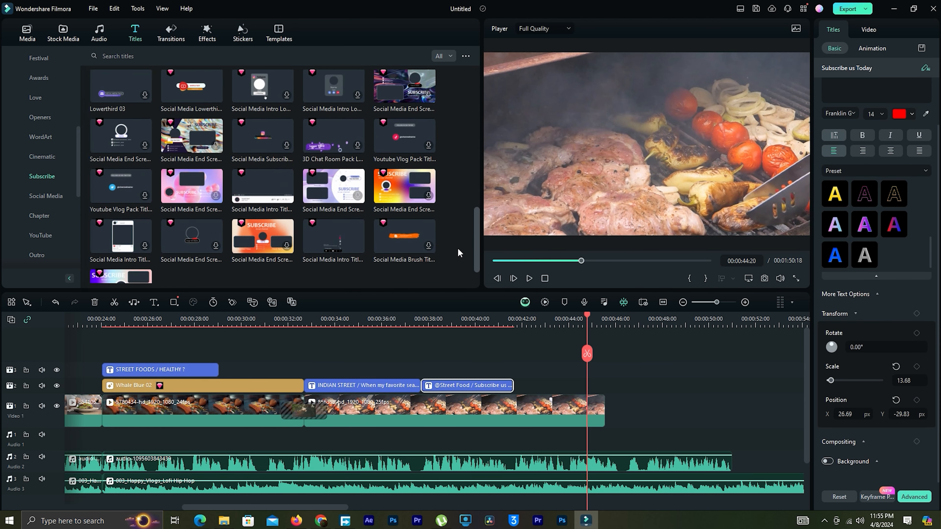